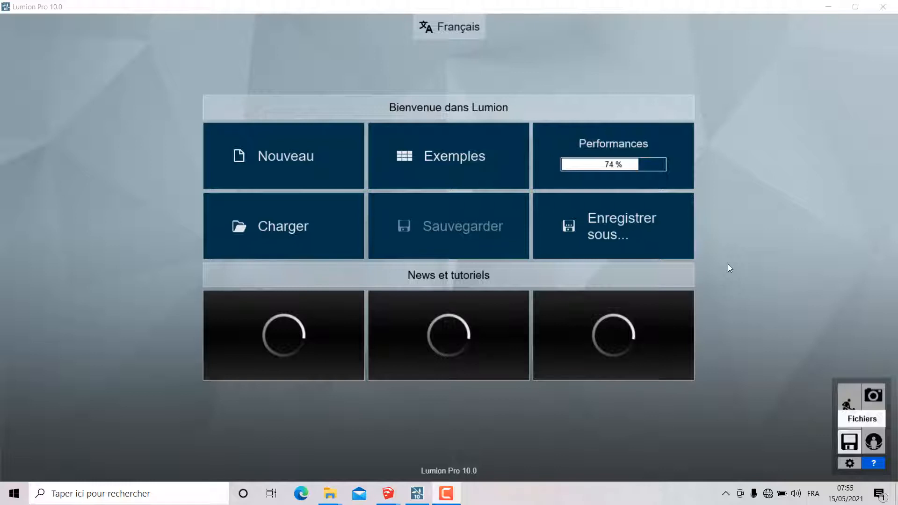
# - Create a new project from the Plain template and aim the camera down at the grass around the origin
pyautogui.click(254, 168)
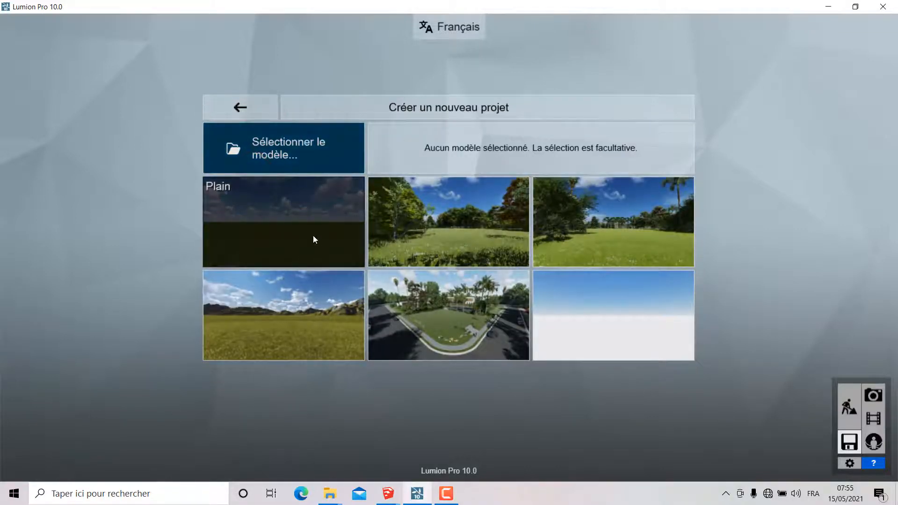
pyautogui.click(329, 229)
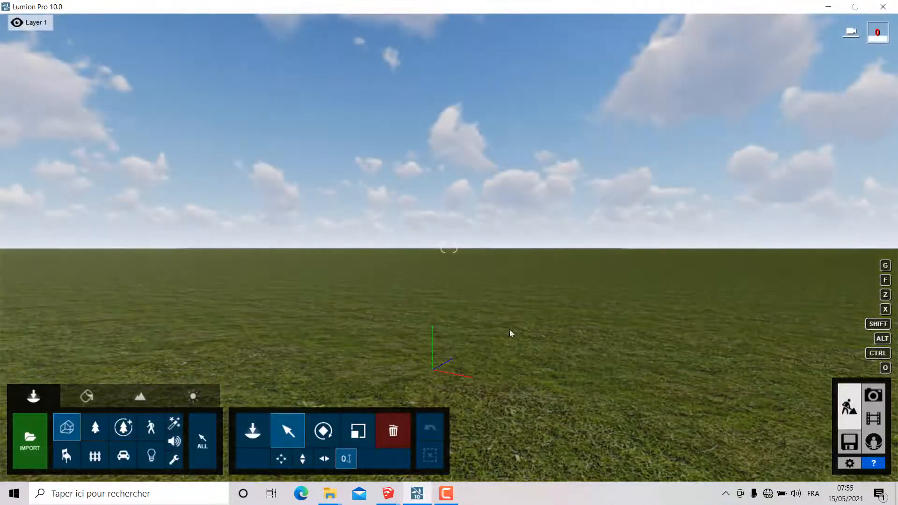
pyautogui.moveTo(510, 330); pyautogui.dragTo(521, 257, button='right')
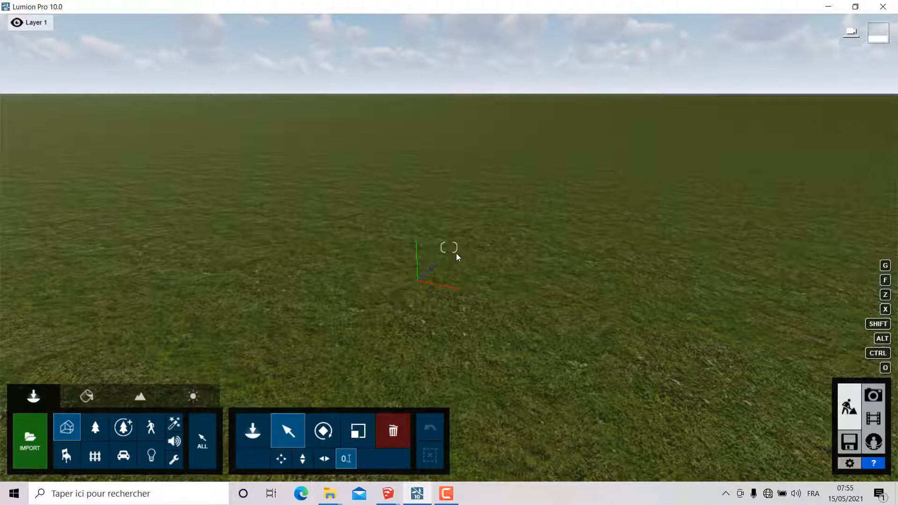
pyautogui.moveTo(456, 254)
pyautogui.mouseDown(button='right')
pyautogui.moveTo(475, 234)
pyautogui.moveTo(472, 217)
pyautogui.mouseUp(button='right')
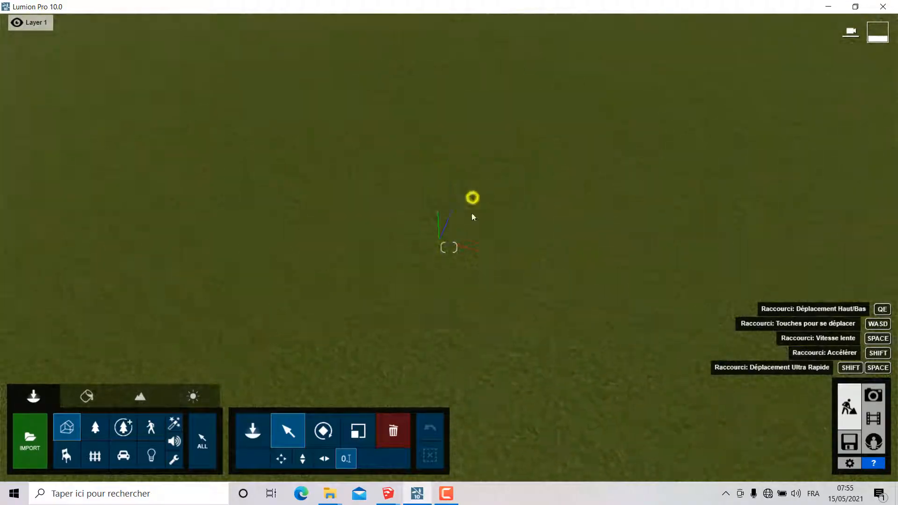
pyautogui.moveTo(457, 281)
pyautogui.mouseDown(button='right')
pyautogui.moveTo(469, 253)
pyautogui.moveTo(462, 195)
pyautogui.moveTo(465, 240)
pyautogui.mouseUp(button='right')
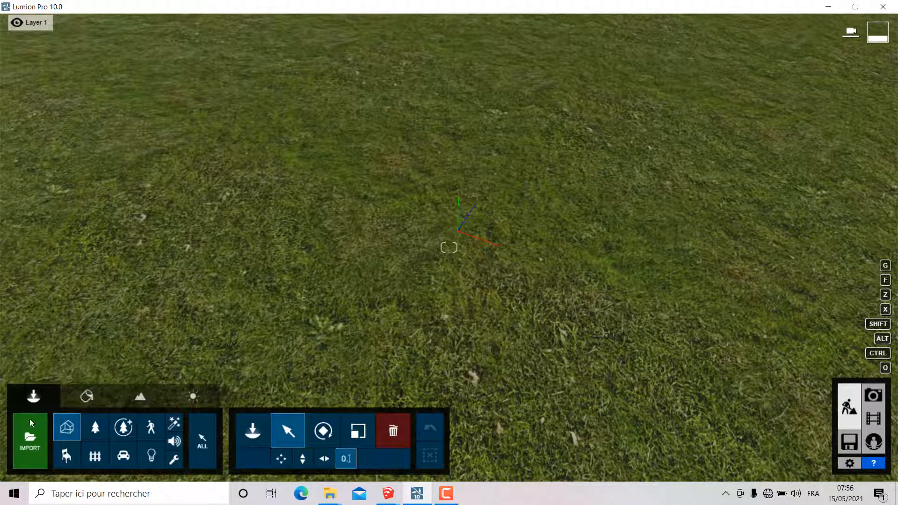
# - Start importing a new model and browse to the PART 02 folder inside TUTO LUMION 10 on drive E
pyautogui.click(24, 440)
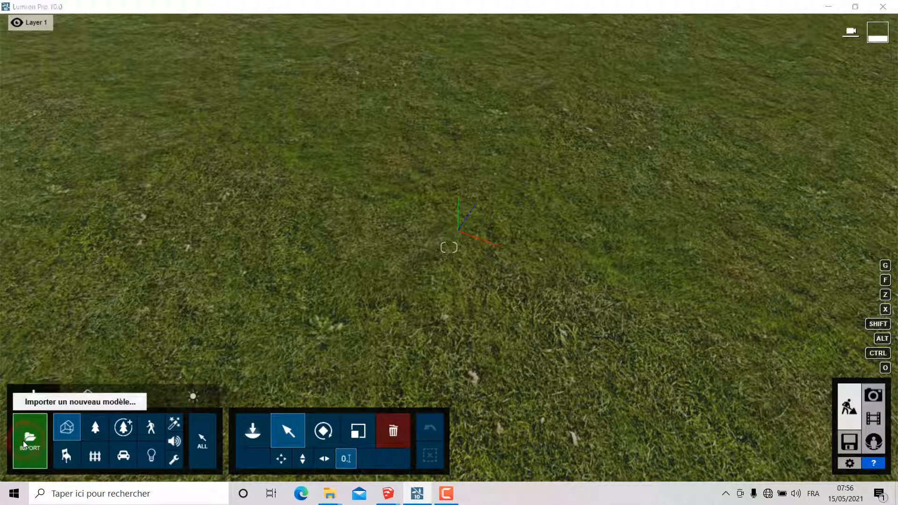
pyautogui.click(48, 230)
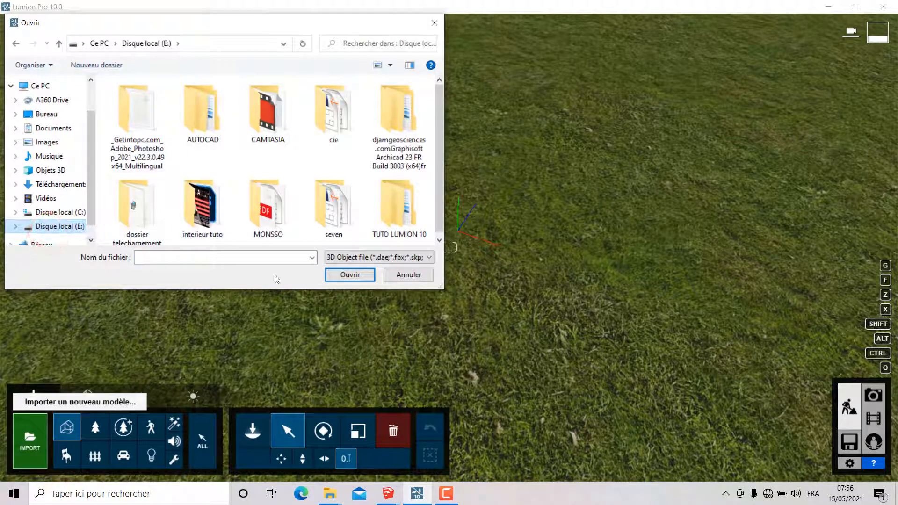
pyautogui.click(399, 221)
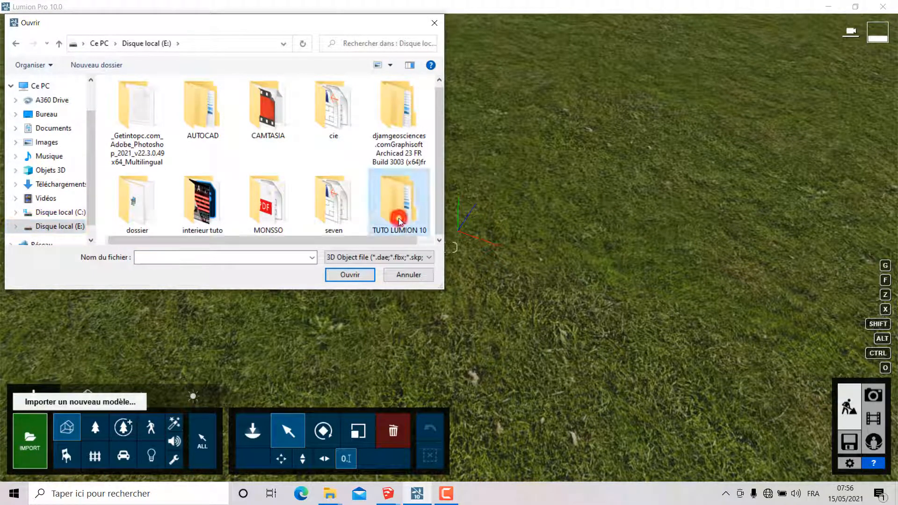
pyautogui.doubleClick(399, 221)
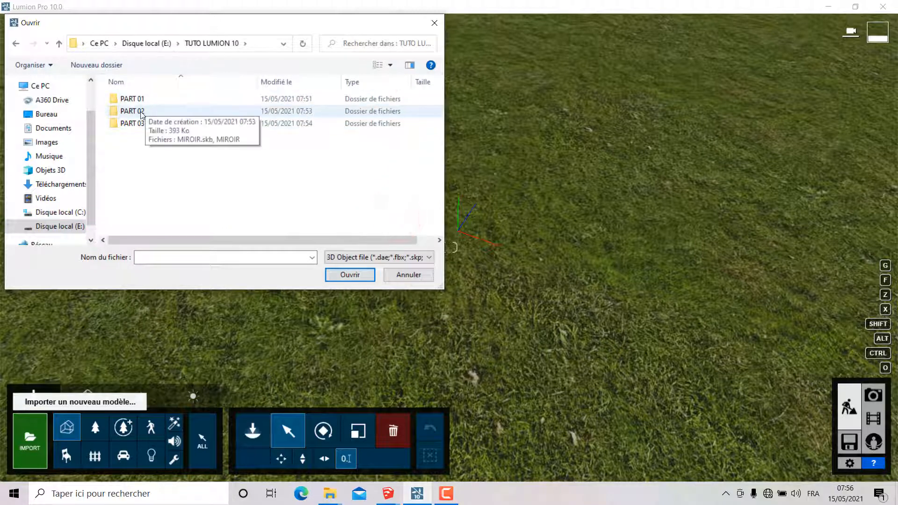
pyautogui.doubleClick(142, 112)
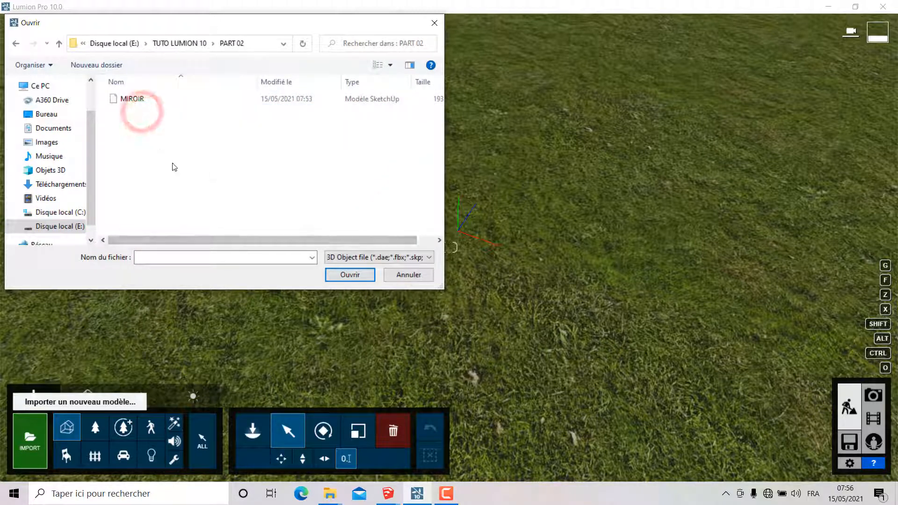
# - Examine the list of 3D file formats accepted for model import
pyautogui.click(353, 257)
pyautogui.click(343, 210)
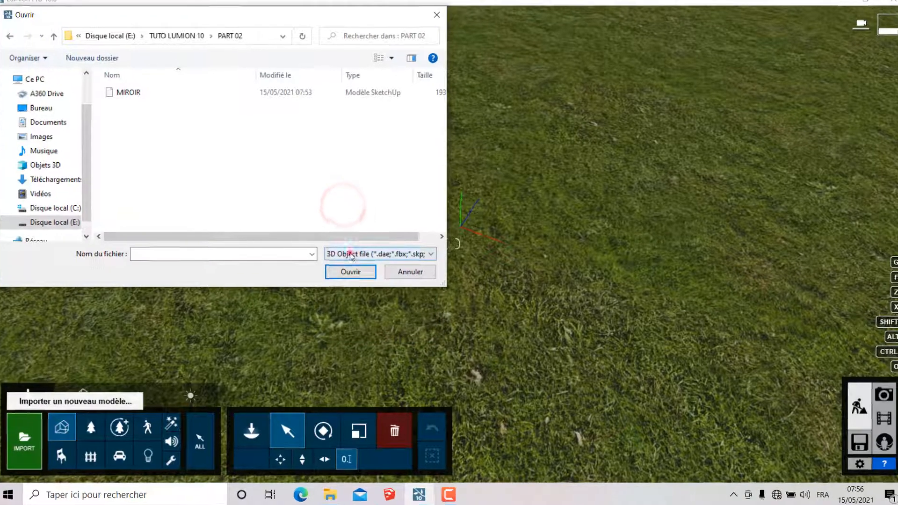
pyautogui.click(351, 256)
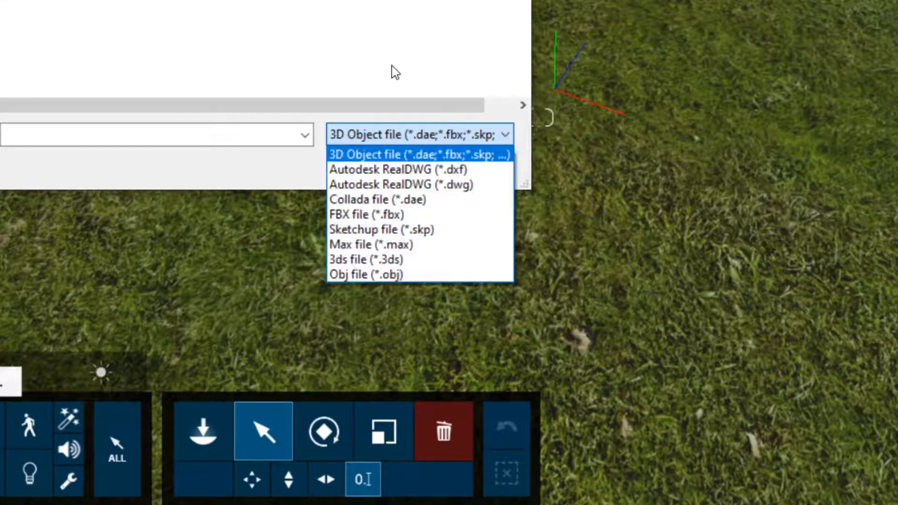
pyautogui.click(397, 20)
# - Switch to the MIROIR model in SketchUp and save it as SketchUp Version 2013 (*.skp) in PART 02, replacing the existing file
pyautogui.click(383, 492)
pyautogui.click(353, 446)
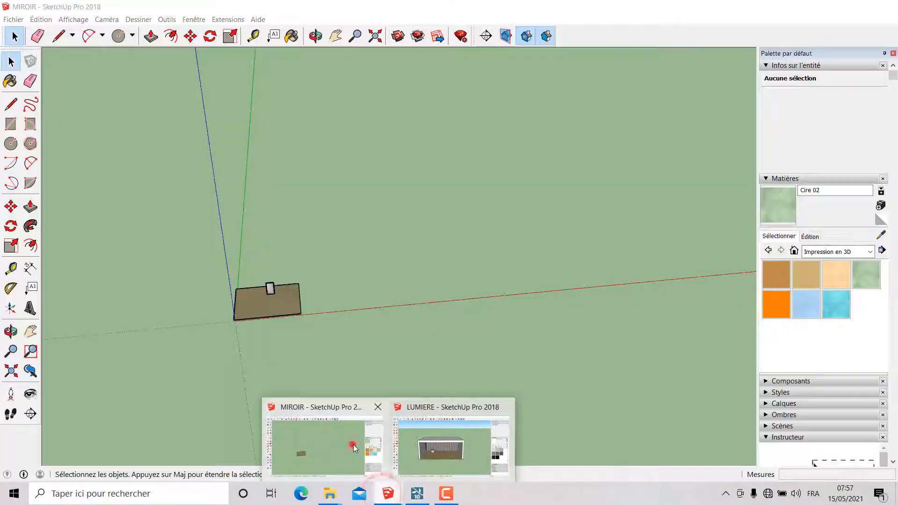
pyautogui.click(13, 19)
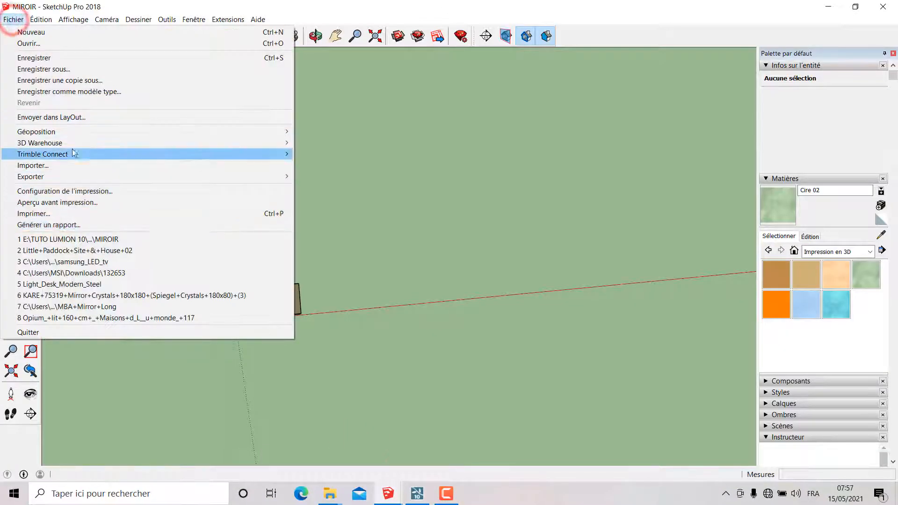
pyautogui.click(47, 69)
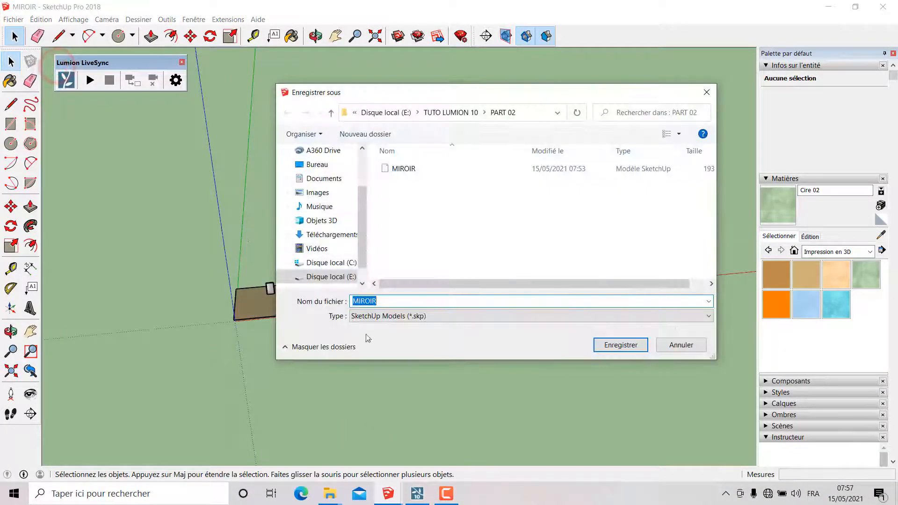
pyautogui.click(395, 318)
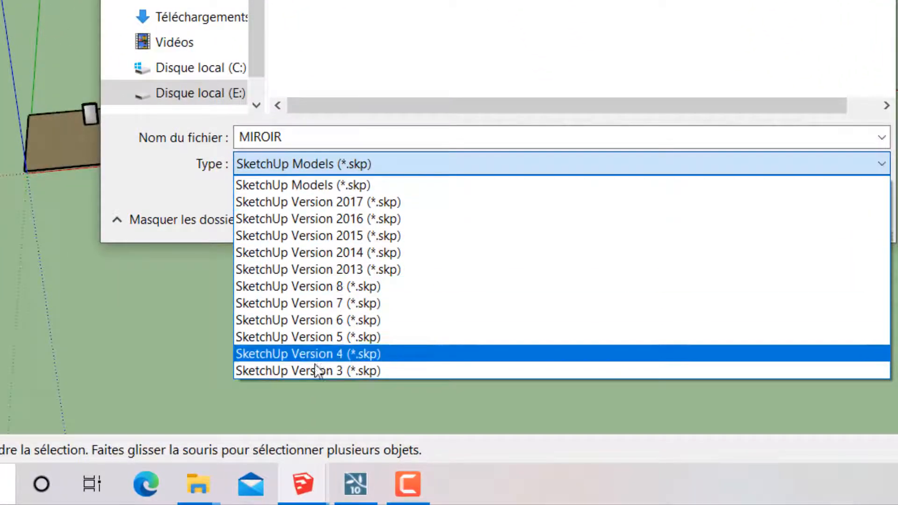
pyautogui.click(384, 88)
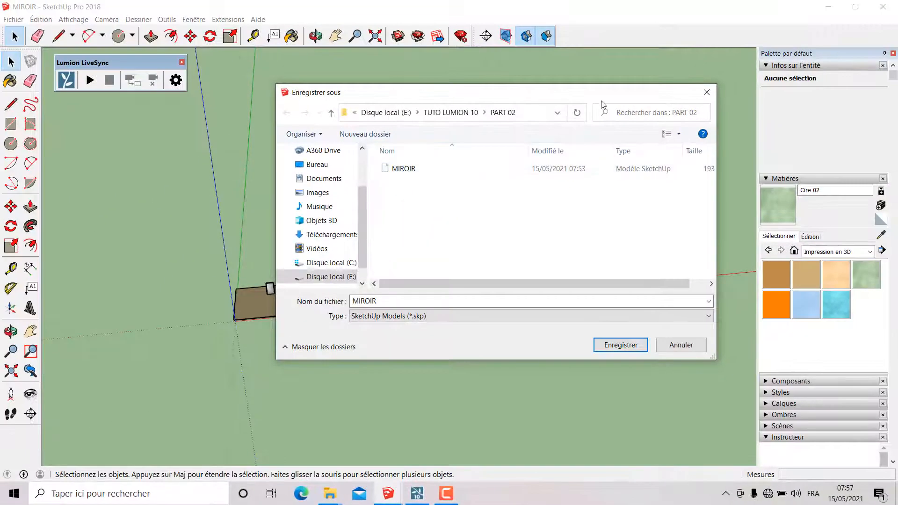
pyautogui.click(416, 316)
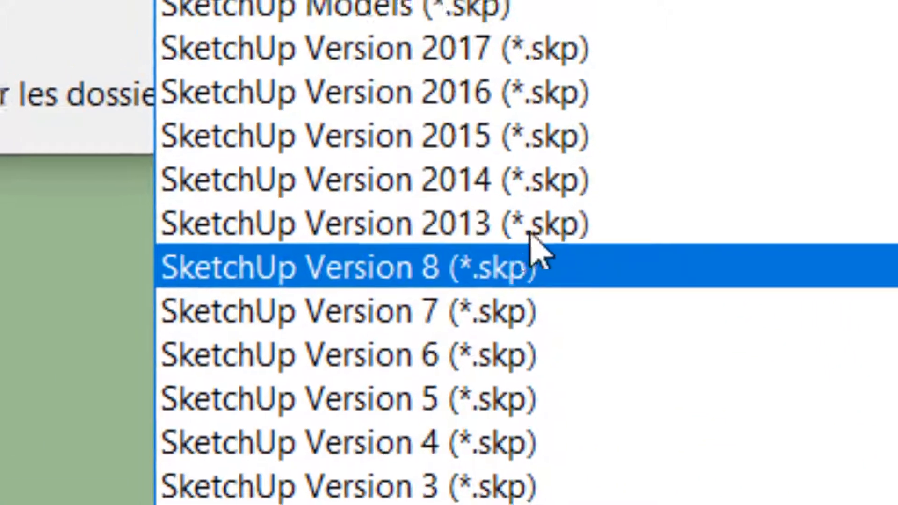
pyautogui.click(531, 232)
pyautogui.click(607, 343)
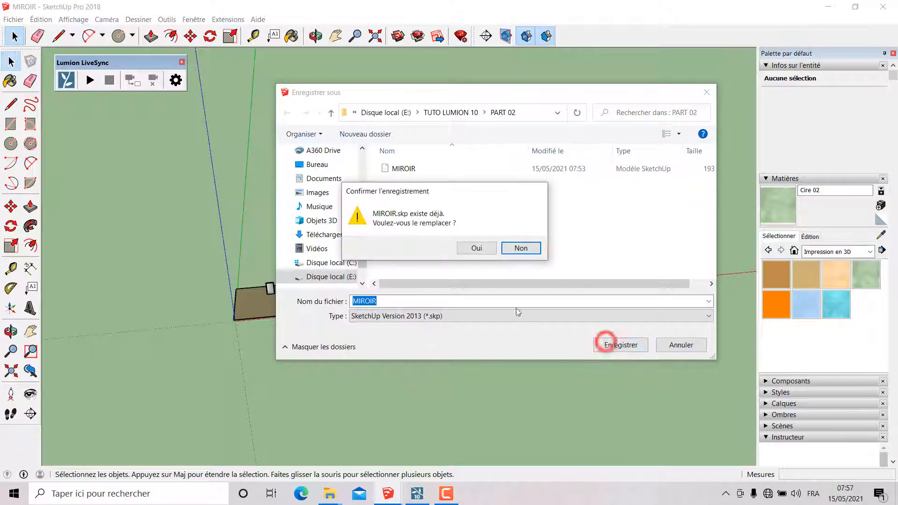
pyautogui.click(478, 247)
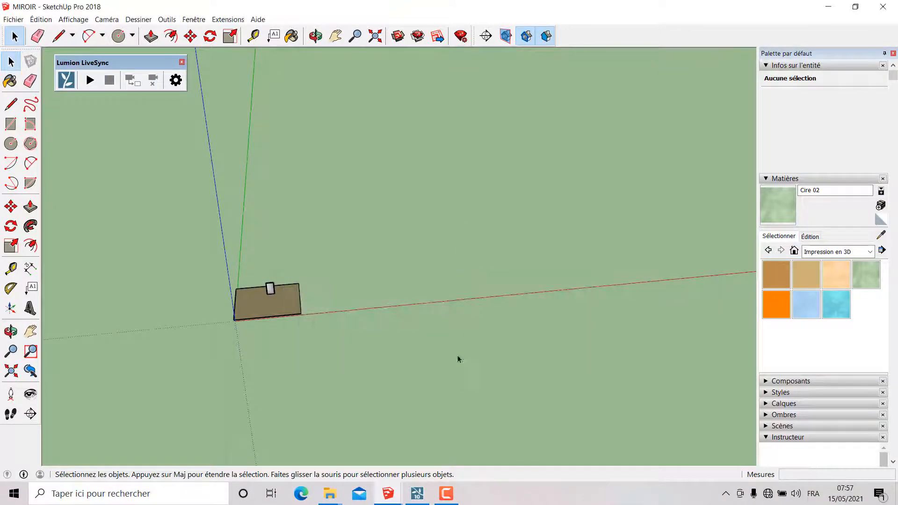
# - Open the 3D model export for MIROIR in SketchUp and compare its file types with Lumion's import formats
pyautogui.click(13, 19)
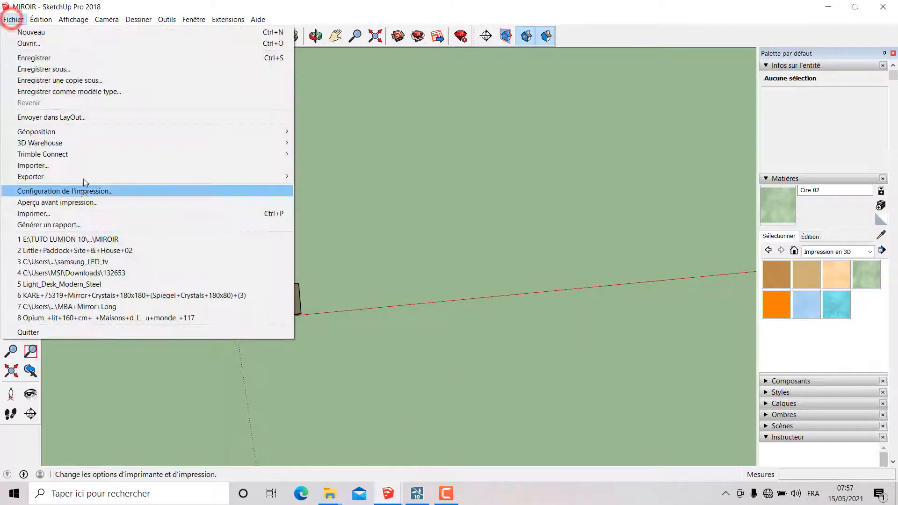
pyautogui.moveTo(243, 177)
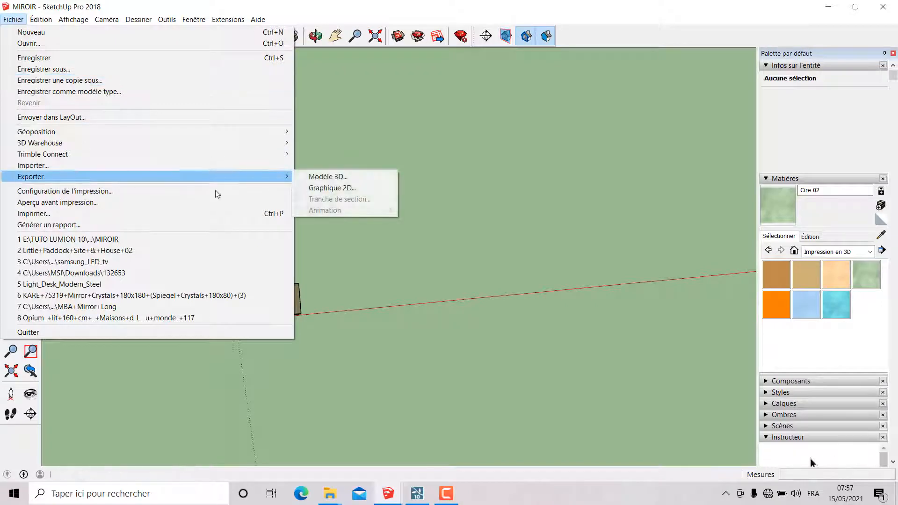
pyautogui.click(341, 177)
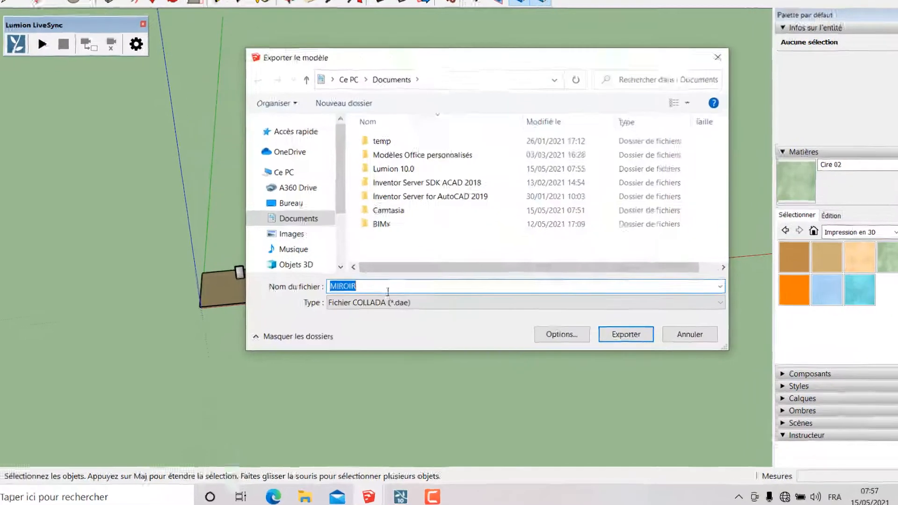
pyautogui.click(398, 366)
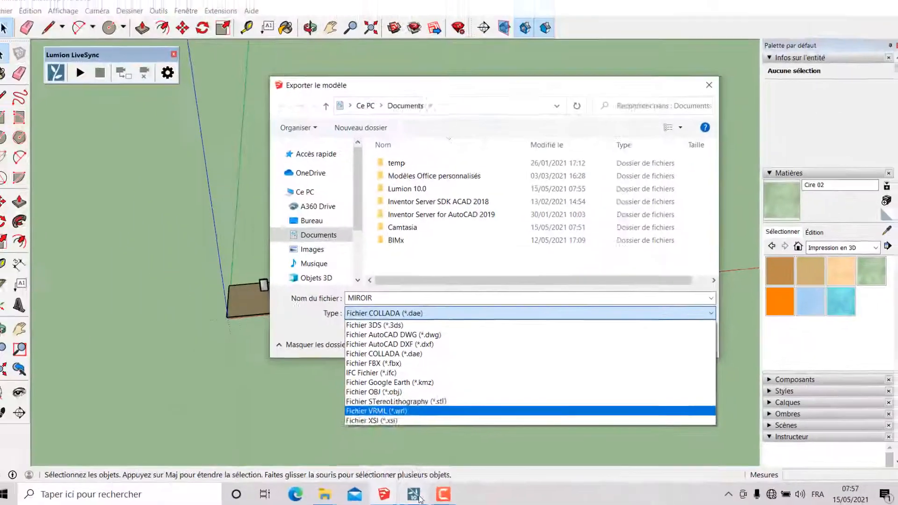
pyautogui.moveTo(417, 494)
pyautogui.click(434, 448)
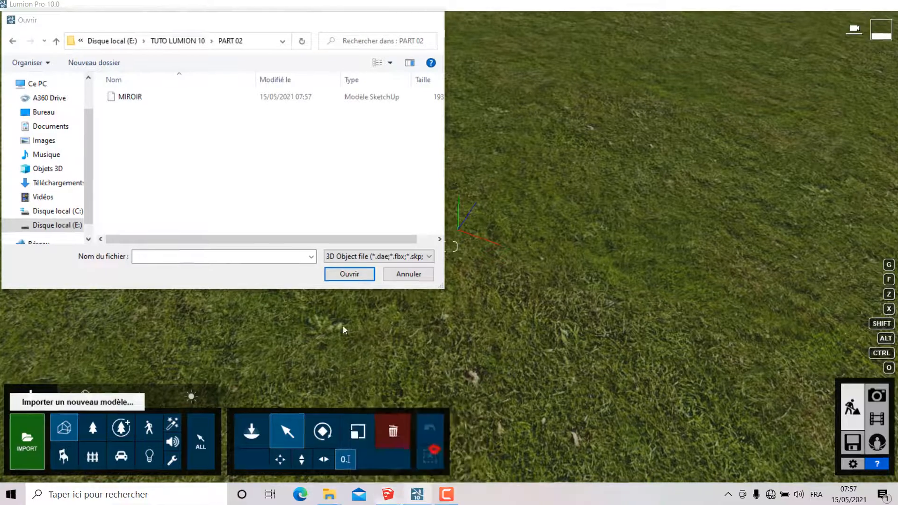
pyautogui.click(329, 257)
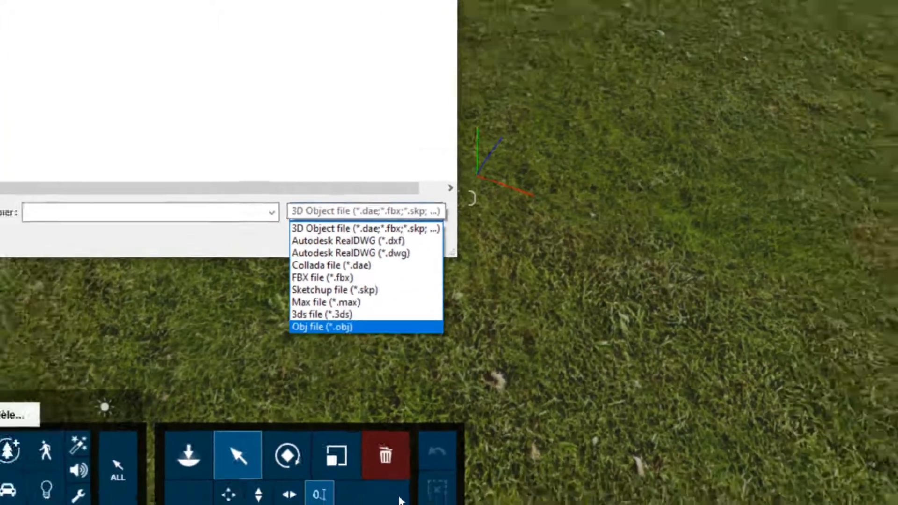
# - Return to SketchUp's export dialog and check again which export file types match the formats Lumion can import
pyautogui.click(396, 484)
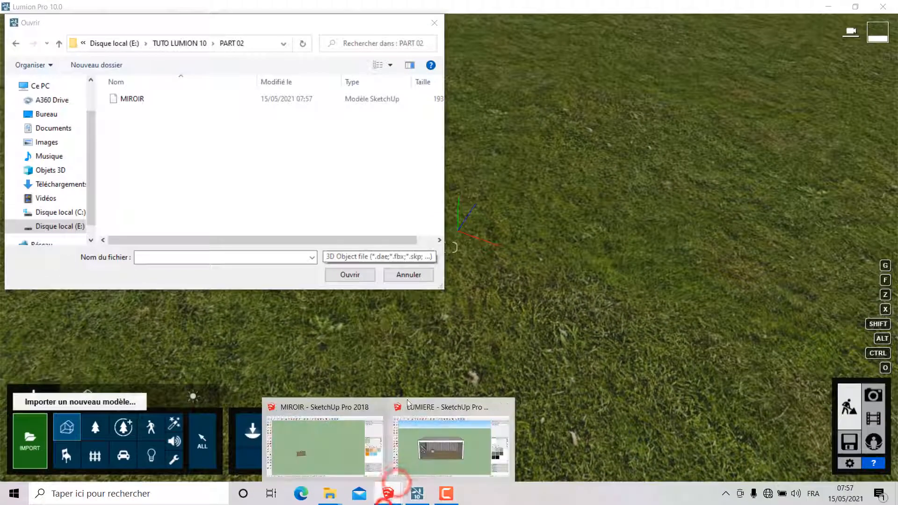
pyautogui.click(328, 442)
pyautogui.click(392, 316)
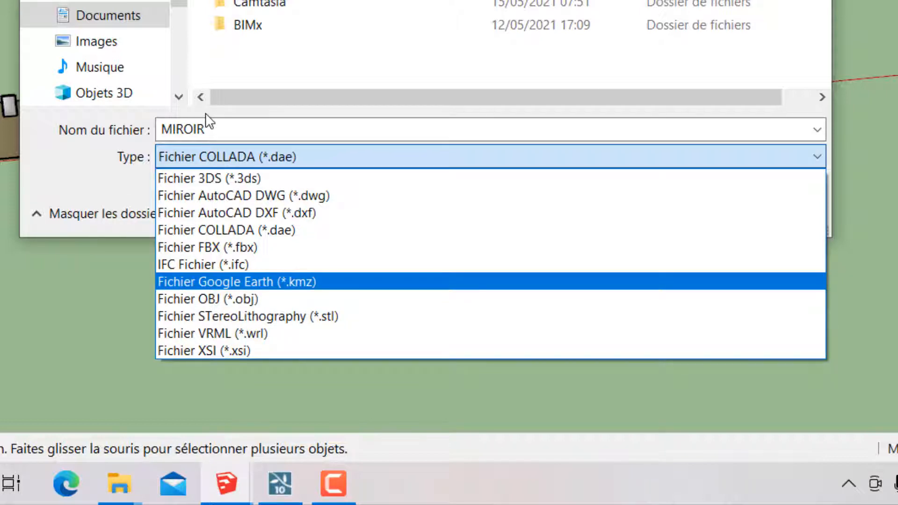
pyautogui.click(219, 90)
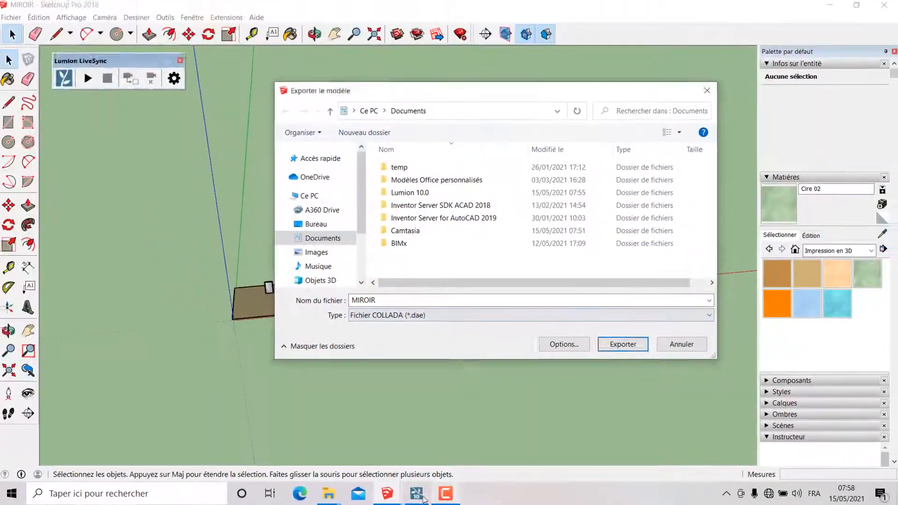
pyautogui.click(280, 483)
pyautogui.click(356, 258)
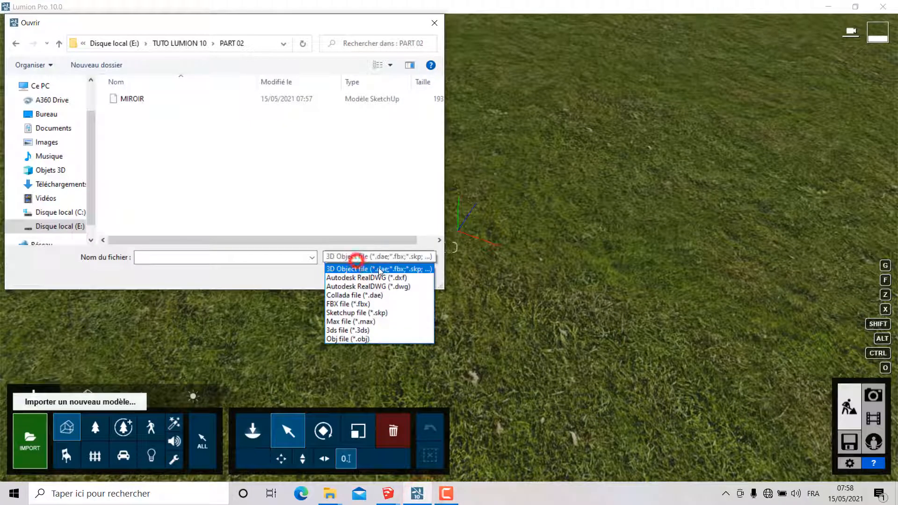
pyautogui.click(526, 403)
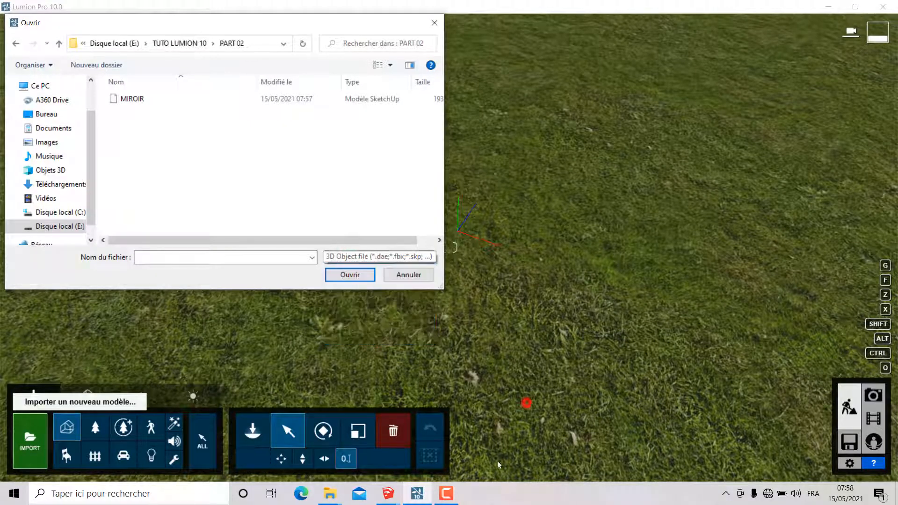
pyautogui.click(395, 495)
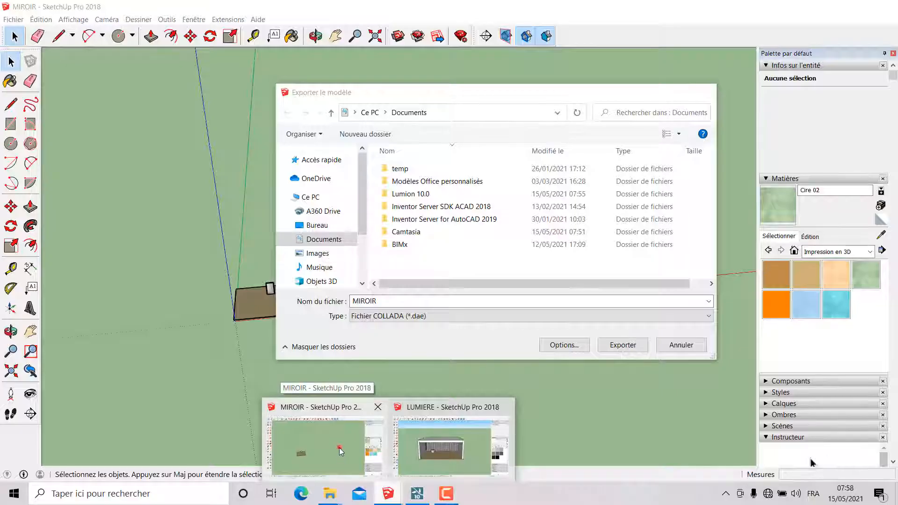
pyautogui.click(339, 447)
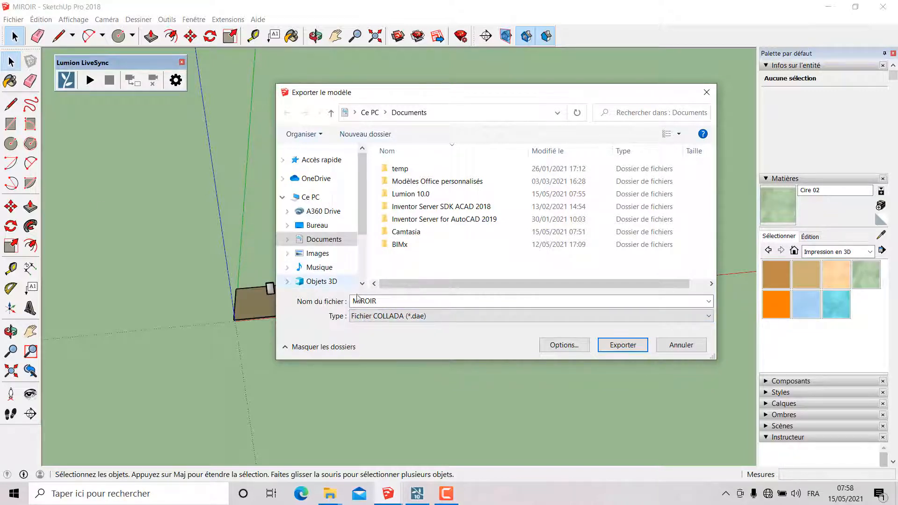
pyautogui.click(367, 316)
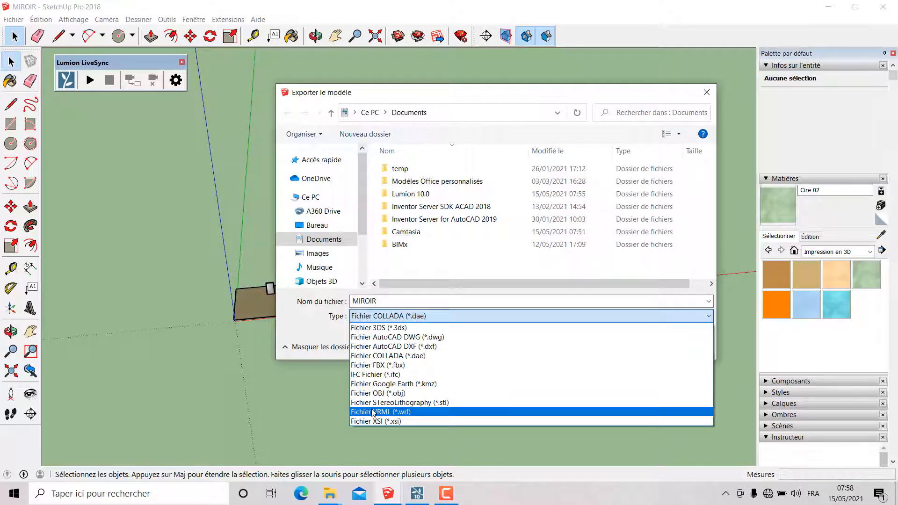
pyautogui.click(406, 452)
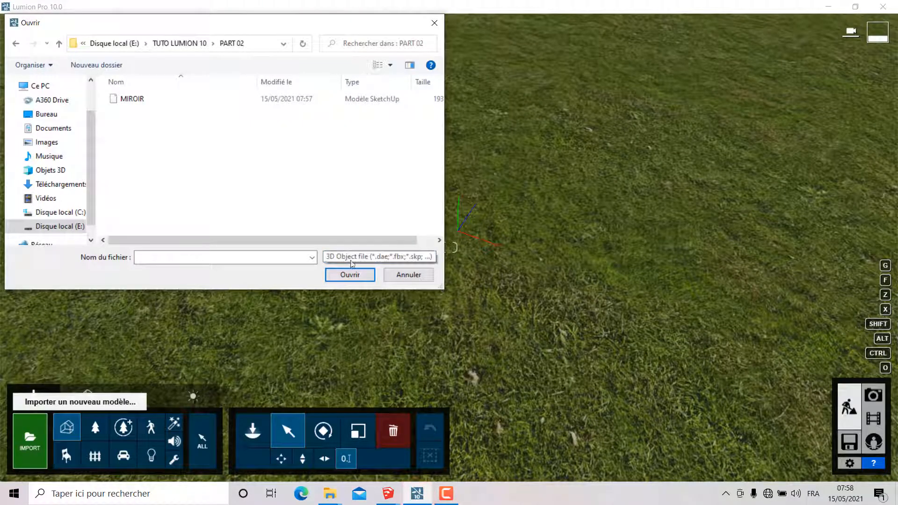
# - Switch to the MIROIR model in SketchUp, cancel its export and examine the mirror standing on the wooden floor
pyautogui.click(392, 494)
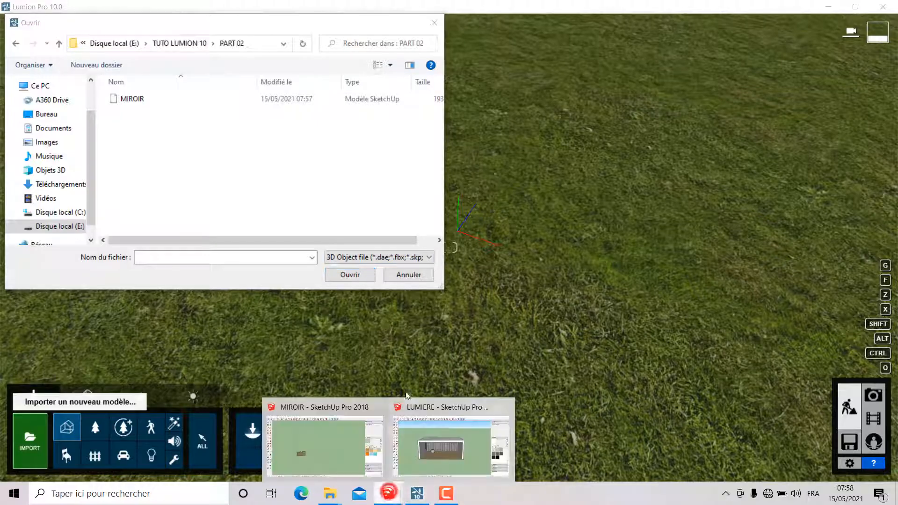
pyautogui.click(352, 431)
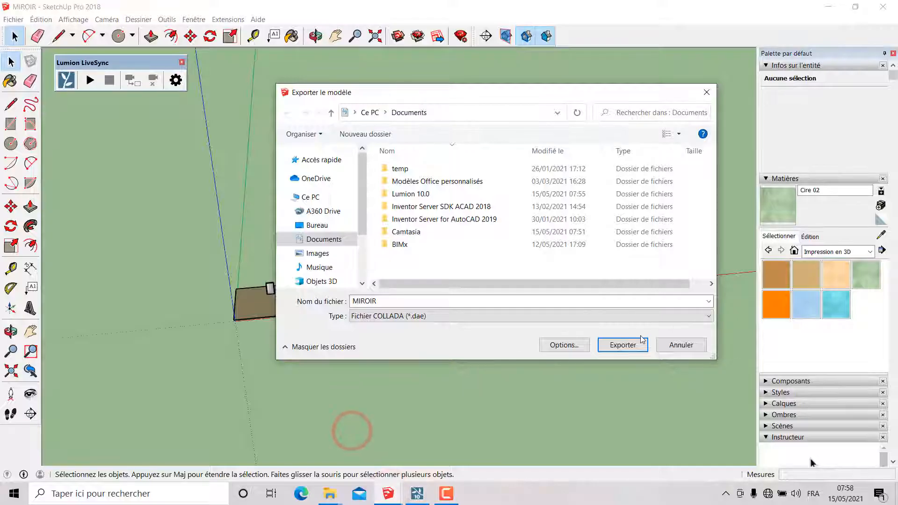
pyautogui.click(674, 346)
pyautogui.scroll(2, 236, 288)
pyautogui.scroll(2, 236, 287)
pyautogui.scroll(1, 324, 408)
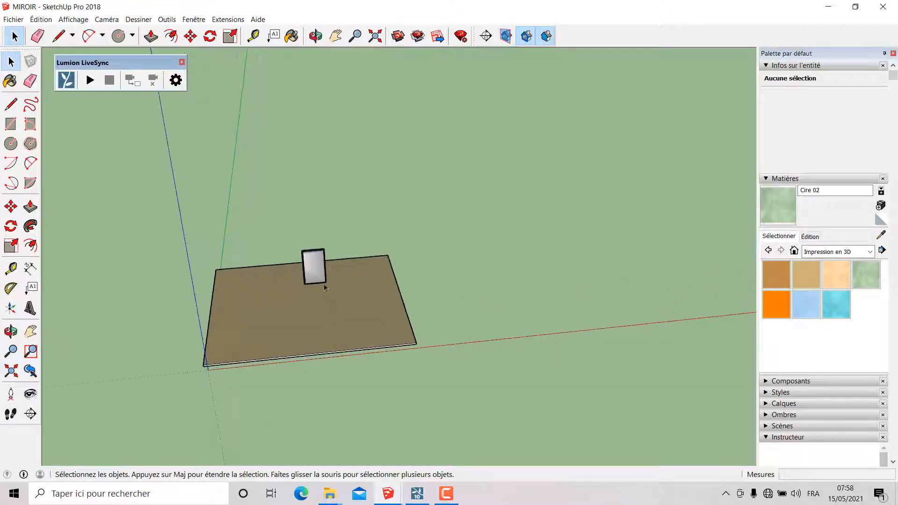
pyautogui.scroll(3, 319, 256)
pyautogui.scroll(4, 316, 265)
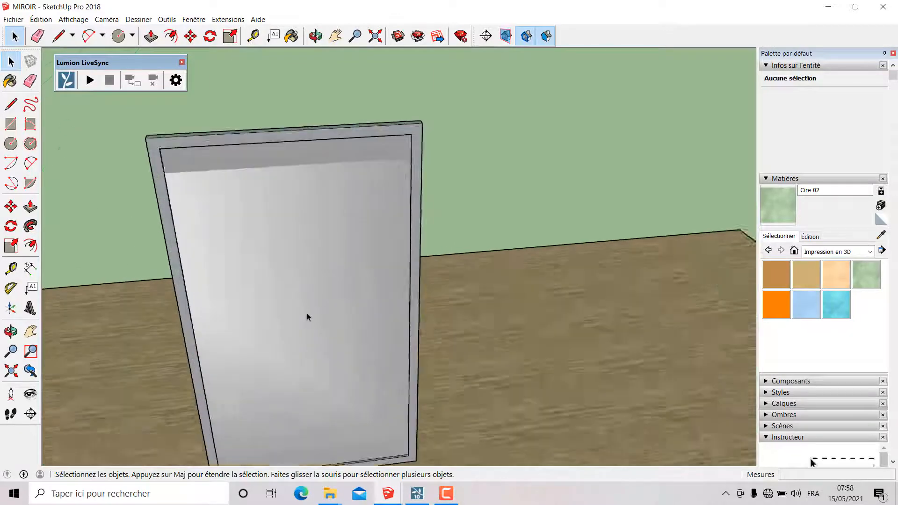
pyautogui.moveTo(307, 315); pyautogui.dragTo(288, 272, button='middle')
pyautogui.scroll(-5, 233, 191)
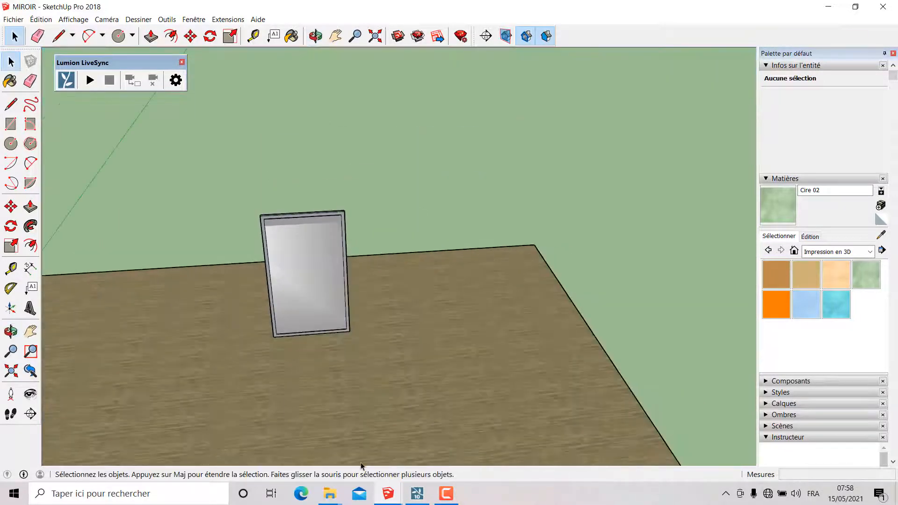
# - Return to Lumion and import MIROIR.skp from PART 02 into Bibliothèque Principale as MIROIR, with Import filaire set to Inactif
pyautogui.click(417, 493)
pyautogui.click(341, 258)
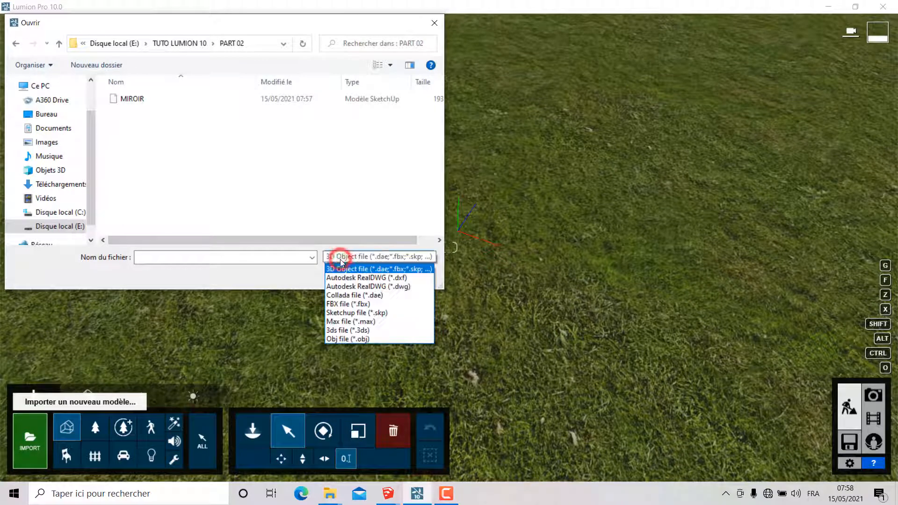
pyautogui.click(358, 312)
pyautogui.click(367, 257)
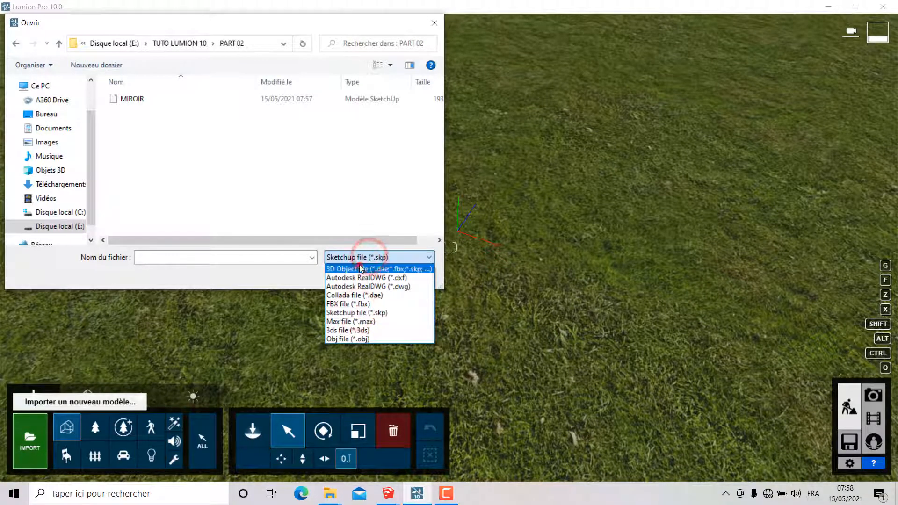
pyautogui.click(359, 267)
pyautogui.doubleClick(130, 97)
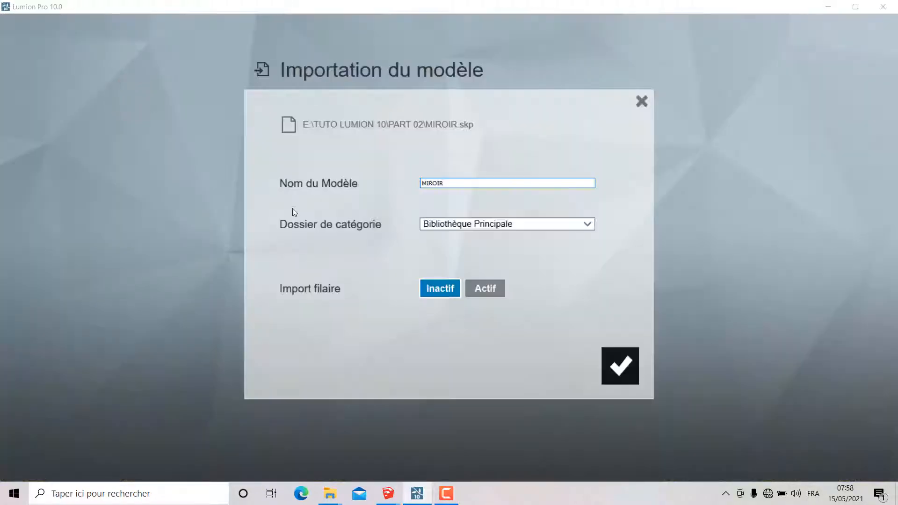
pyautogui.click(608, 363)
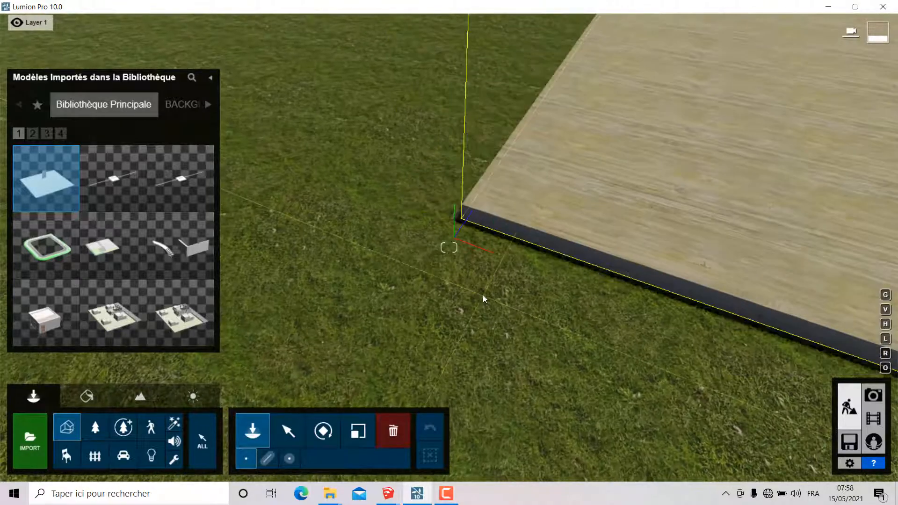
# - Place the imported MIROIR model on the grass near the scene origin
pyautogui.click(467, 329)
pyautogui.scroll(-4, 401, 255)
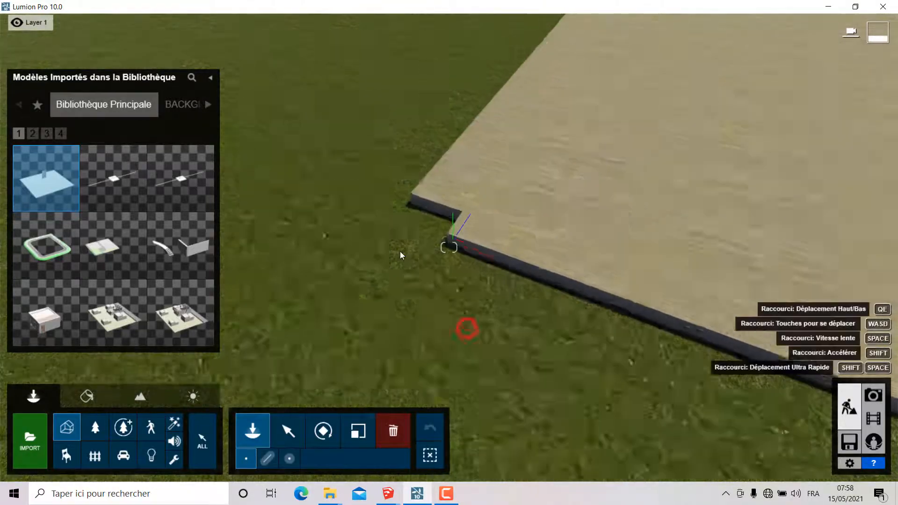
pyautogui.moveTo(489, 299); pyautogui.dragTo(430, 341, button='right')
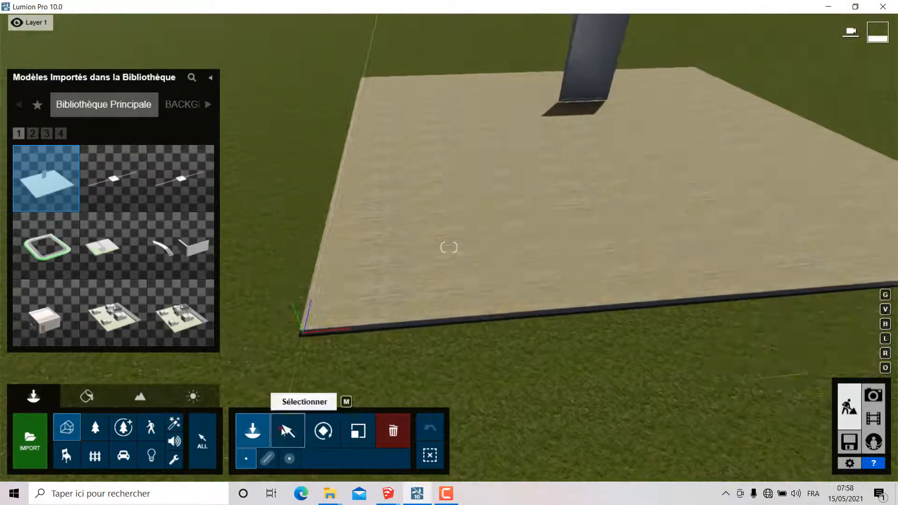
# - Switch to selection mode and examine the placed MIROIR model around the front face of its mirror
pyautogui.click(283, 429)
pyautogui.moveTo(509, 230); pyautogui.dragTo(501, 142, button='right')
pyautogui.scroll(3, 490, 105)
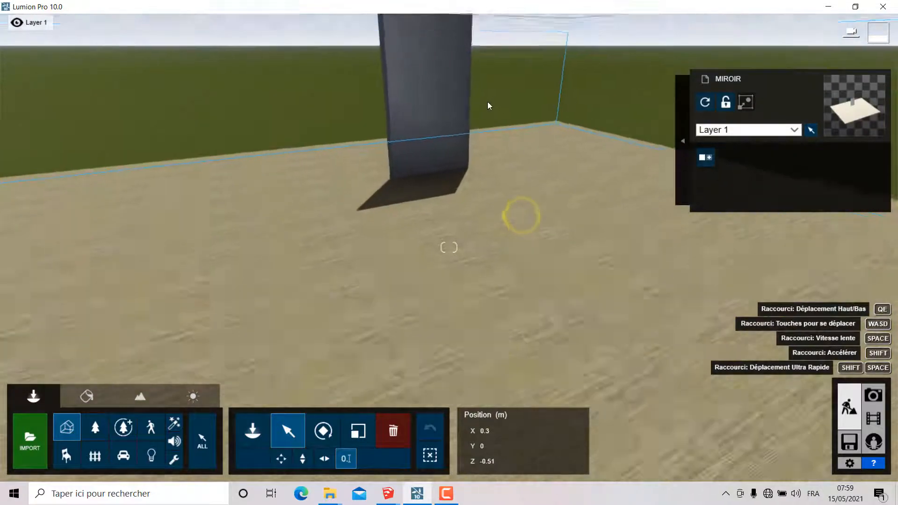
pyautogui.moveTo(485, 108); pyautogui.dragTo(471, 139, button='right')
pyautogui.scroll(3, 515, 154)
pyautogui.scroll(-7, 472, 327)
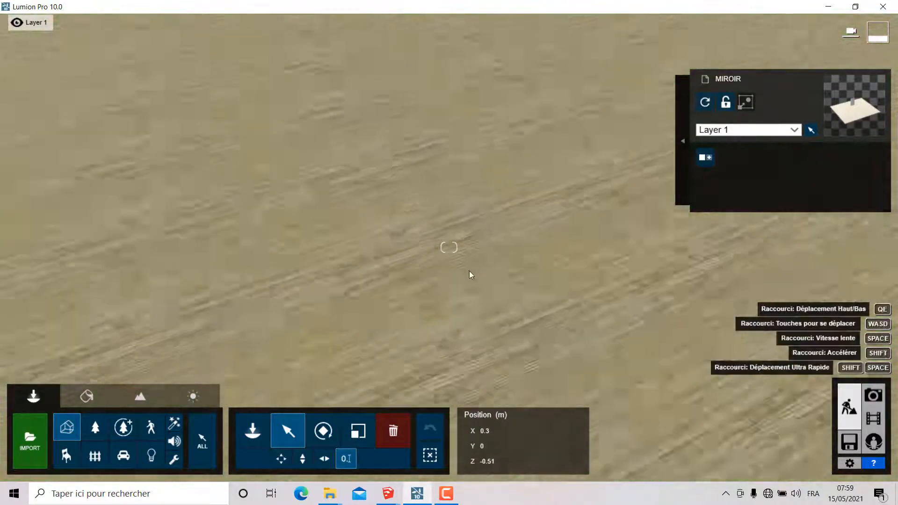
pyautogui.moveTo(497, 258); pyautogui.dragTo(487, 187, button='right')
pyautogui.scroll(3, 475, 267)
pyautogui.moveTo(475, 272); pyautogui.dragTo(378, 272, button='right')
pyautogui.scroll(2, 471, 267)
pyautogui.scroll(2, 471, 267)
pyautogui.scroll(-2, 485, 267)
# - Place armchair 007 from the interior library on the floor in front of the mirror and rotate it to face the other way
pyautogui.click(67, 455)
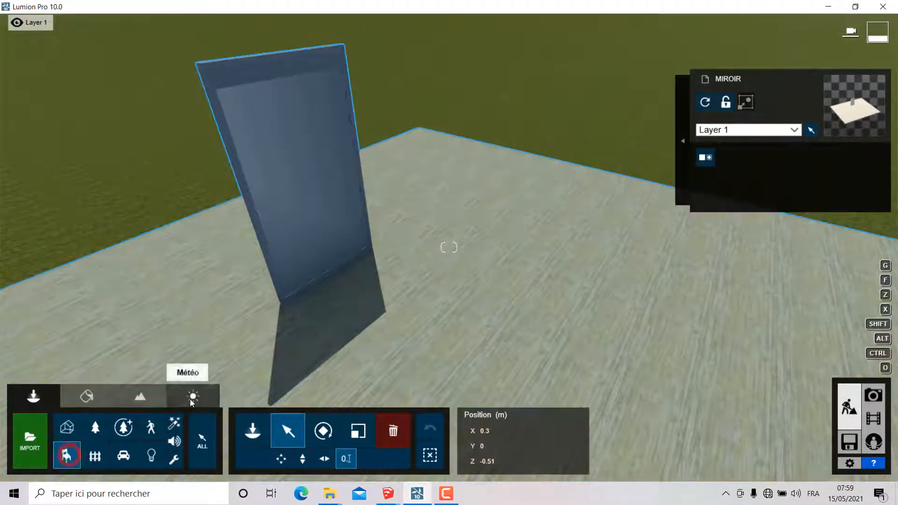
pyautogui.click(256, 428)
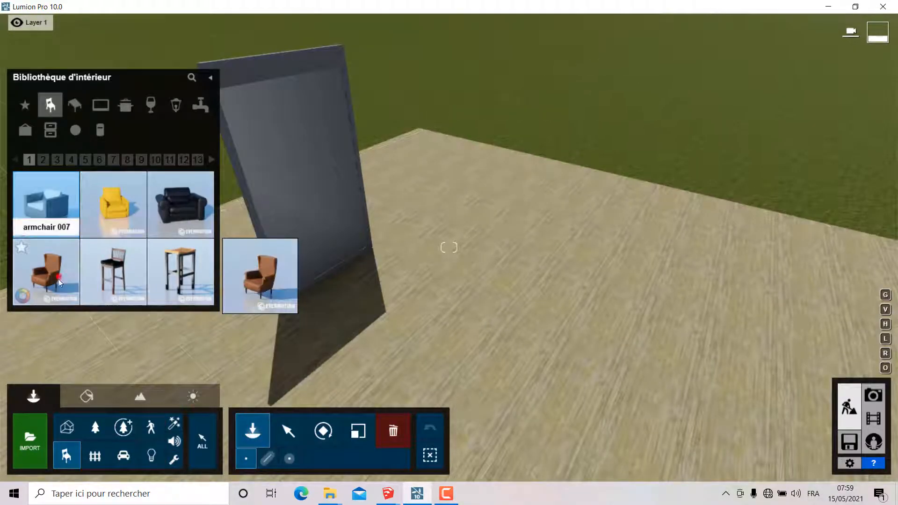
pyautogui.click(46, 272)
pyautogui.click(443, 280)
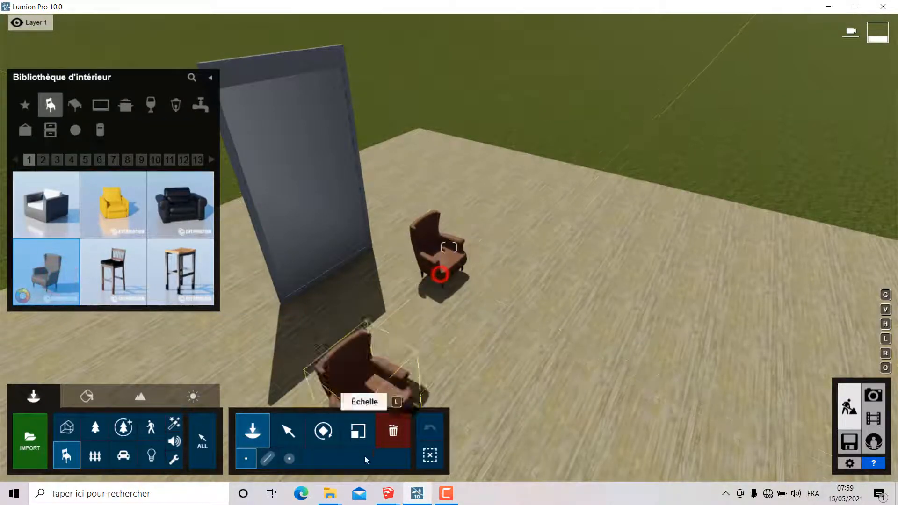
pyautogui.click(323, 430)
pyautogui.moveTo(438, 280); pyautogui.dragTo(329, 415)
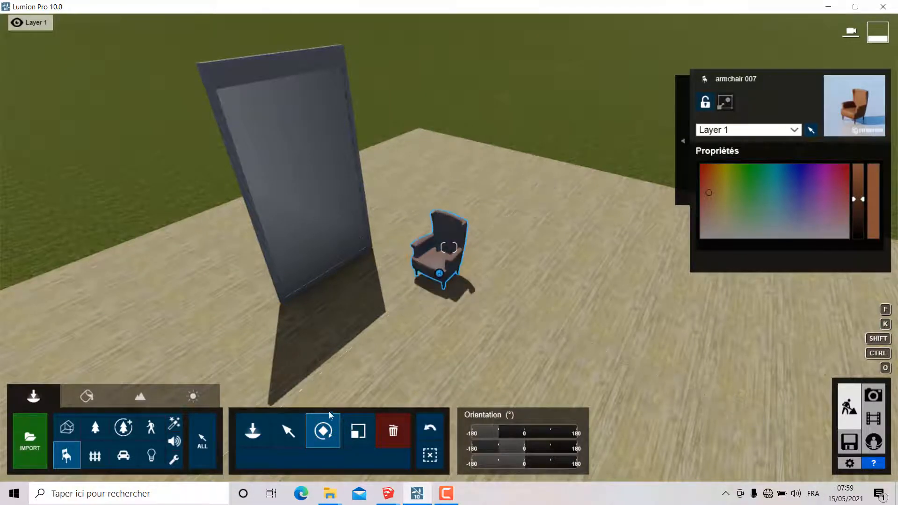
# - Browse the chairs and the bags and books categories of the interior library for further objects to place
pyautogui.click(253, 430)
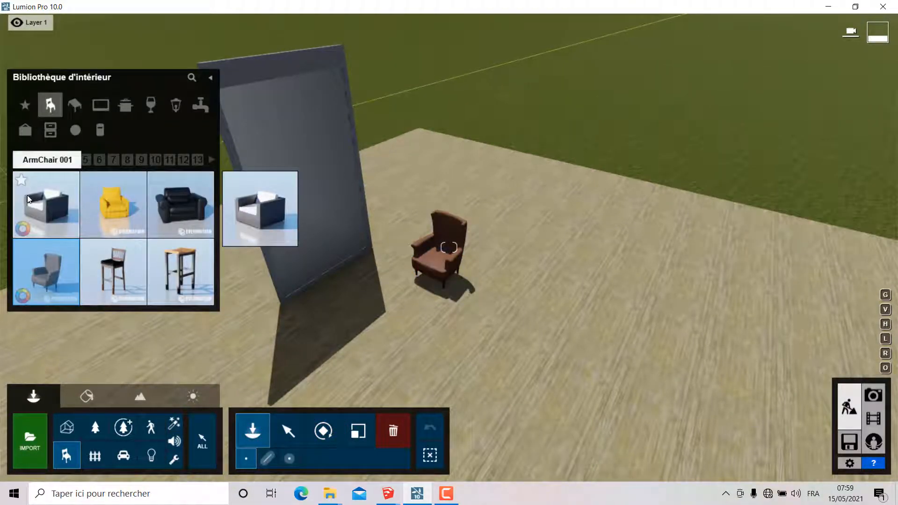
pyautogui.click(98, 160)
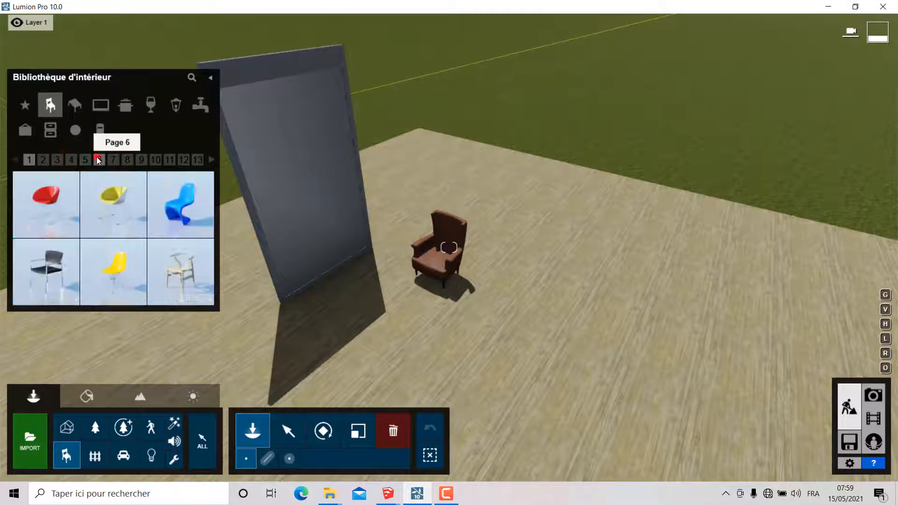
pyautogui.click(137, 159)
pyautogui.click(172, 160)
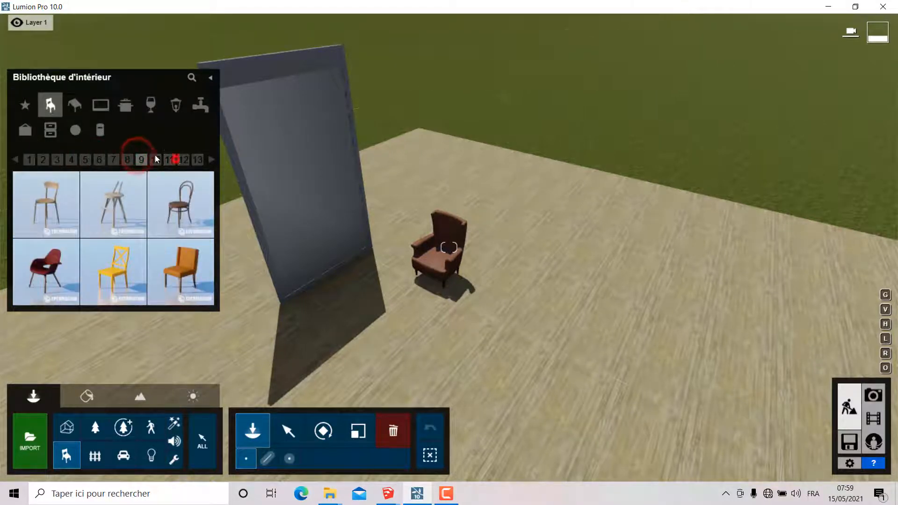
pyautogui.click(25, 130)
pyautogui.click(56, 159)
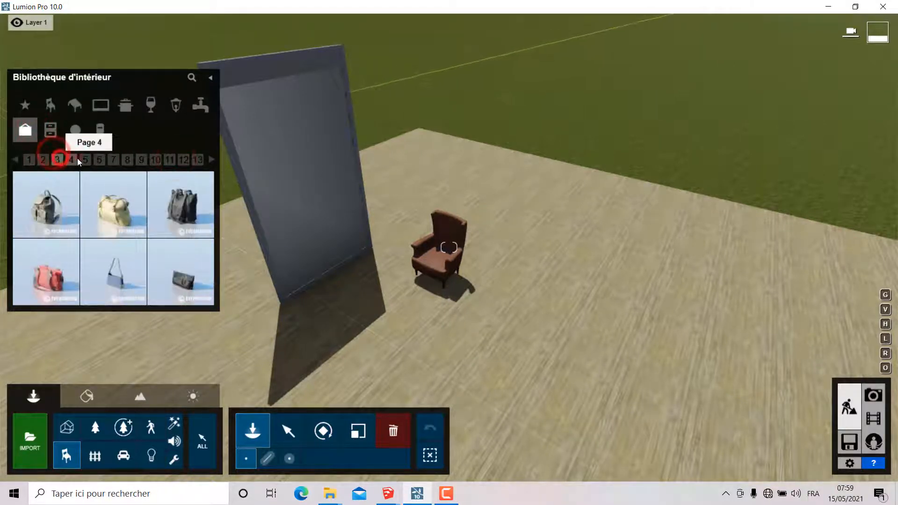
pyautogui.click(71, 159)
pyautogui.click(155, 159)
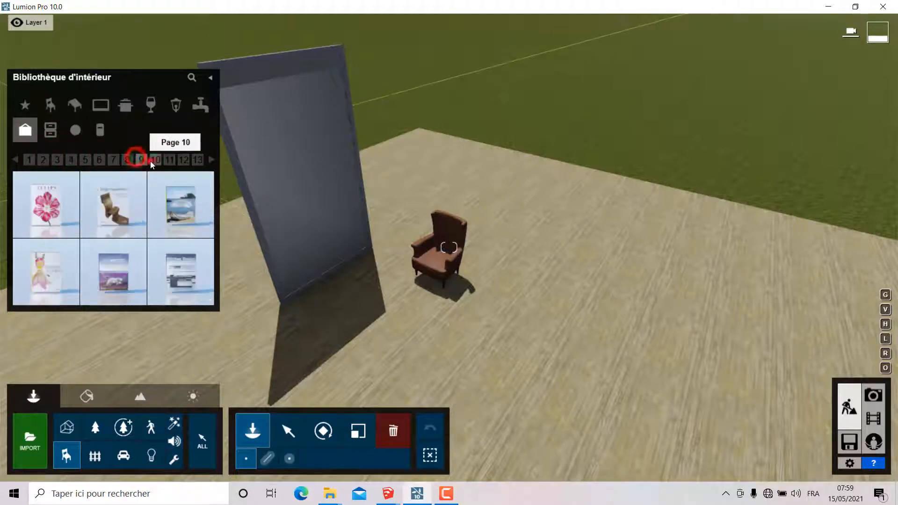
# - Place the round black pedestal coffee table from page 6 of the interior tables beside the armchair
pyautogui.click(68, 102)
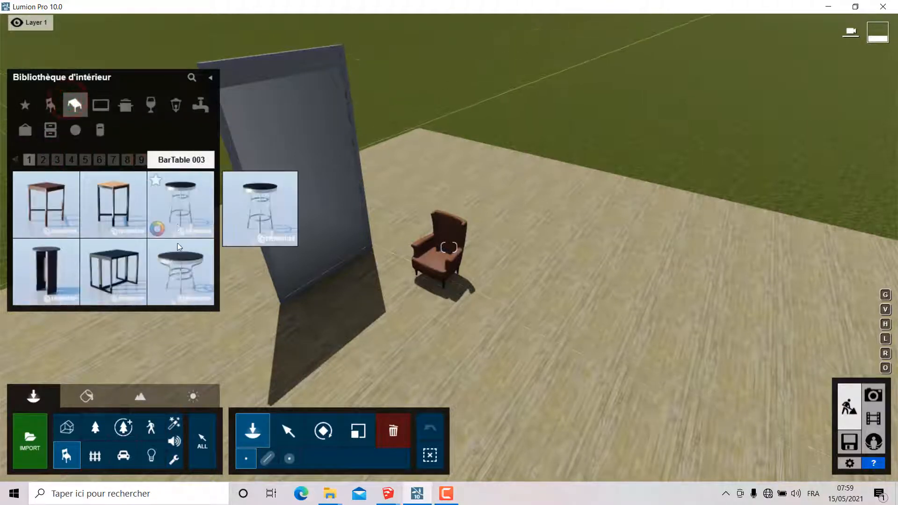
pyautogui.click(180, 278)
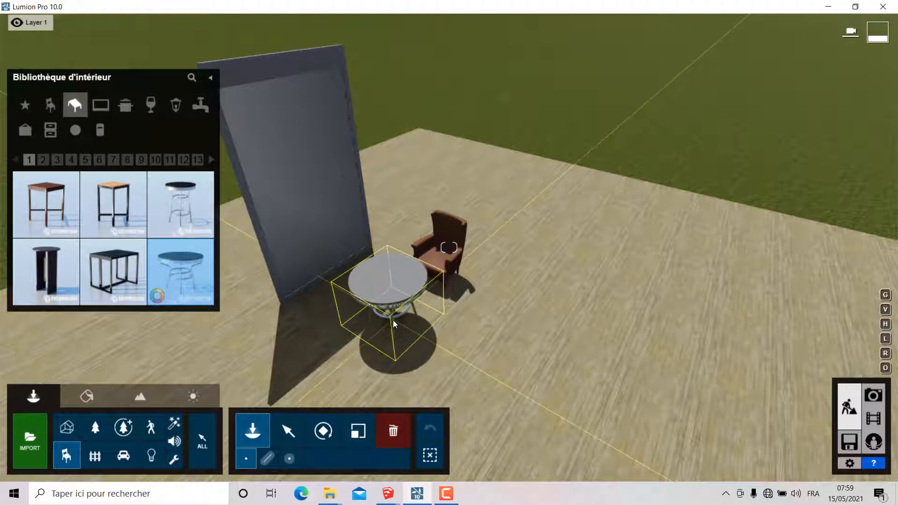
pyautogui.click(100, 160)
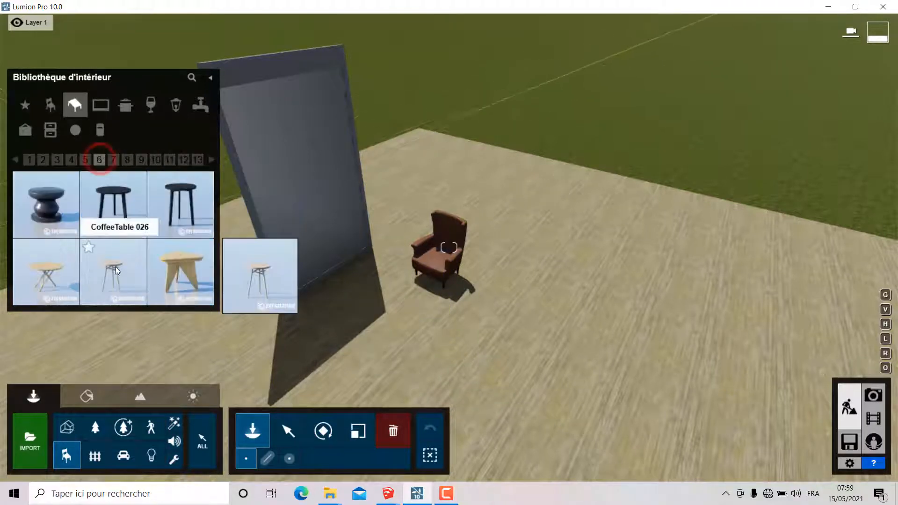
pyautogui.click(51, 204)
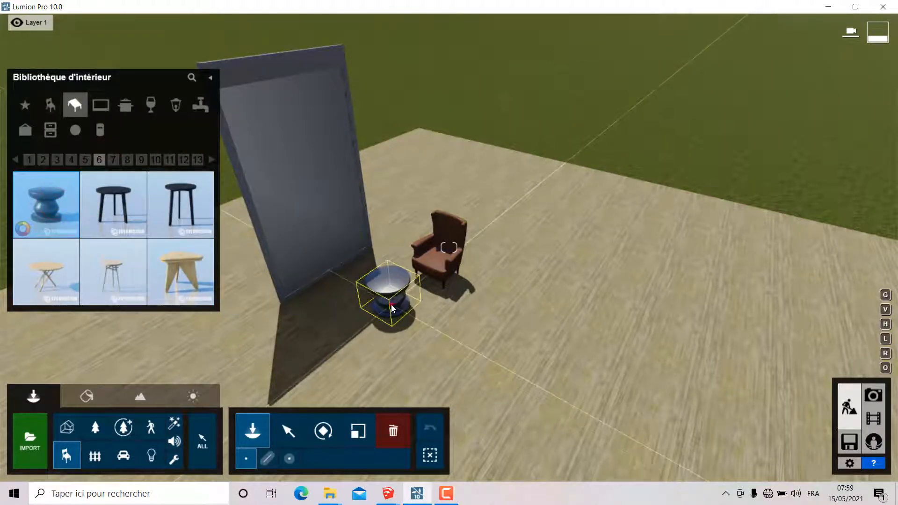
pyautogui.click(391, 304)
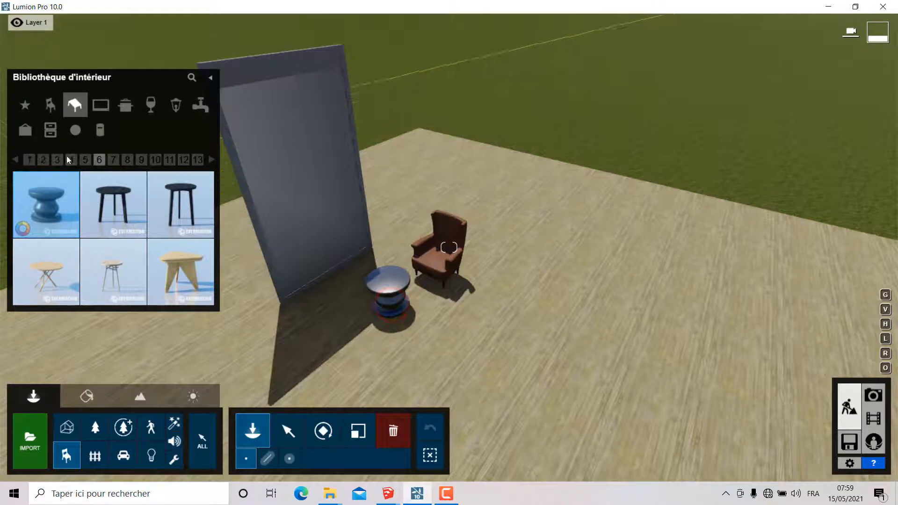
# - Place Books 008 from the interior library on top of the round coffee table and leave placement mode
pyautogui.click(27, 132)
pyautogui.click(112, 160)
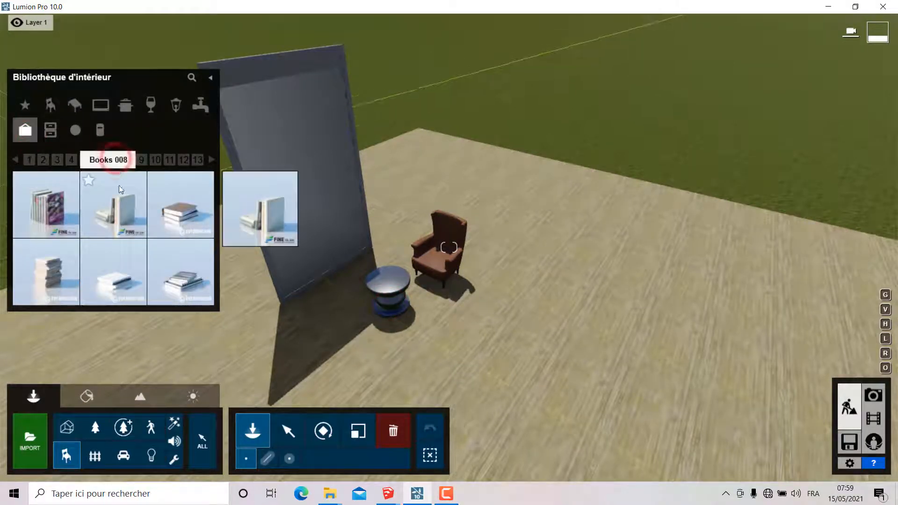
pyautogui.click(120, 200)
pyautogui.scroll(5, 379, 281)
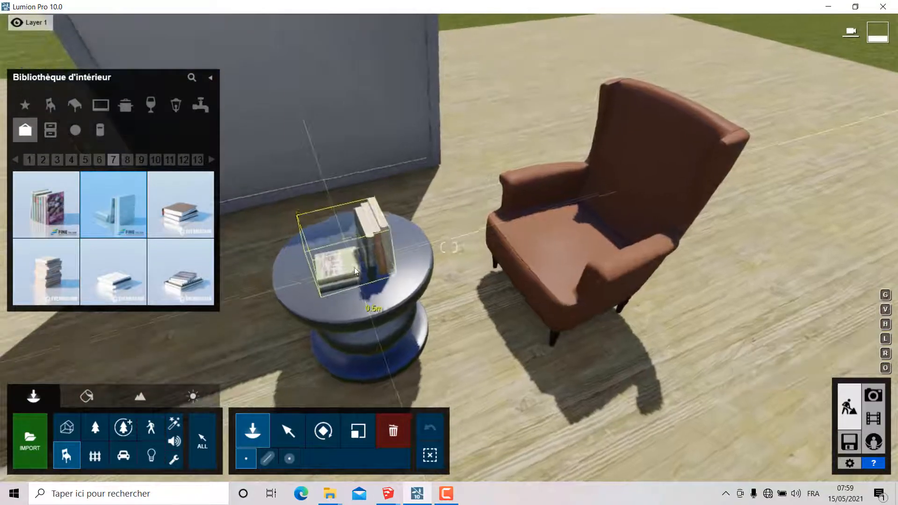
pyautogui.click(349, 259)
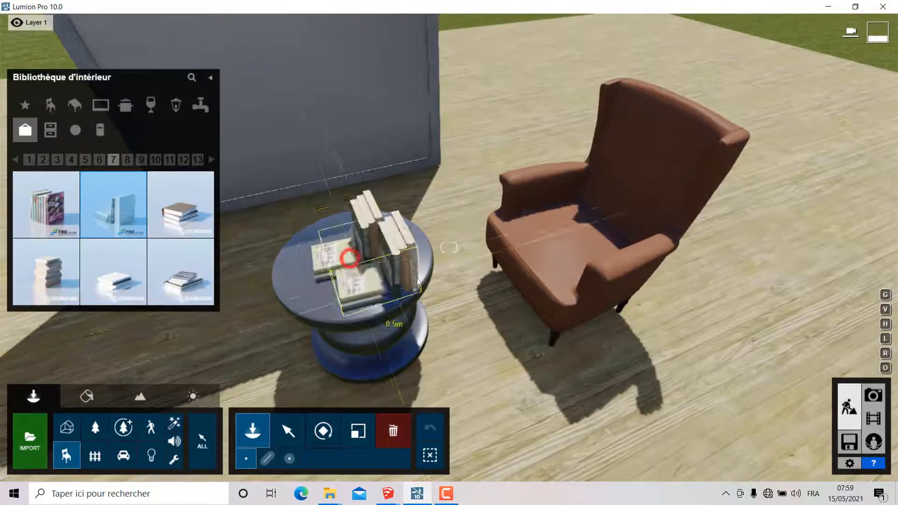
pyautogui.scroll(-5, 383, 270)
pyautogui.moveTo(383, 270); pyautogui.dragTo(369, 427, button='right')
pyautogui.click(288, 430)
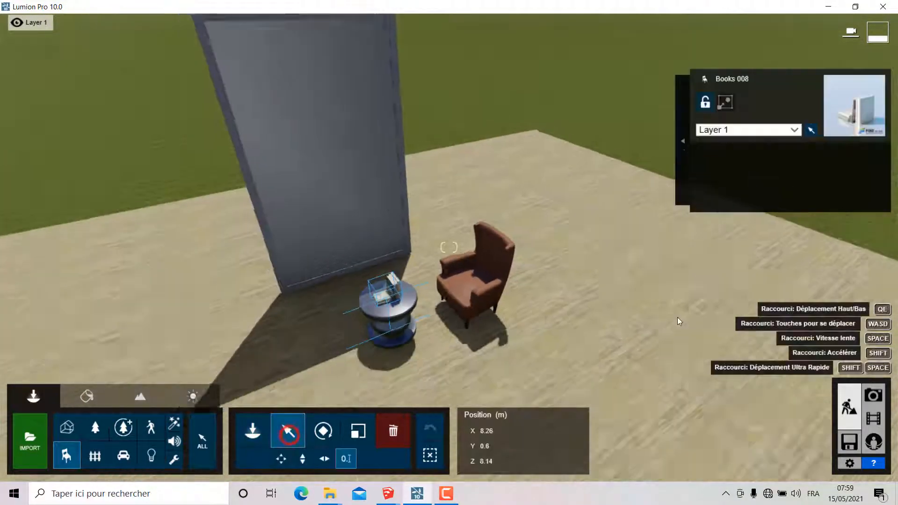
# - Examine the mirror together with the armchair, coffee table and books from several distances
pyautogui.moveTo(677, 317); pyautogui.dragTo(518, 168, button='right')
pyautogui.scroll(-5, 652, 285)
pyautogui.scroll(3, 619, 326)
pyautogui.scroll(3, 590, 298)
pyautogui.scroll(-5, 586, 278)
pyautogui.scroll(4, 541, 186)
pyautogui.moveTo(475, 221); pyautogui.dragTo(475, 205, button='right')
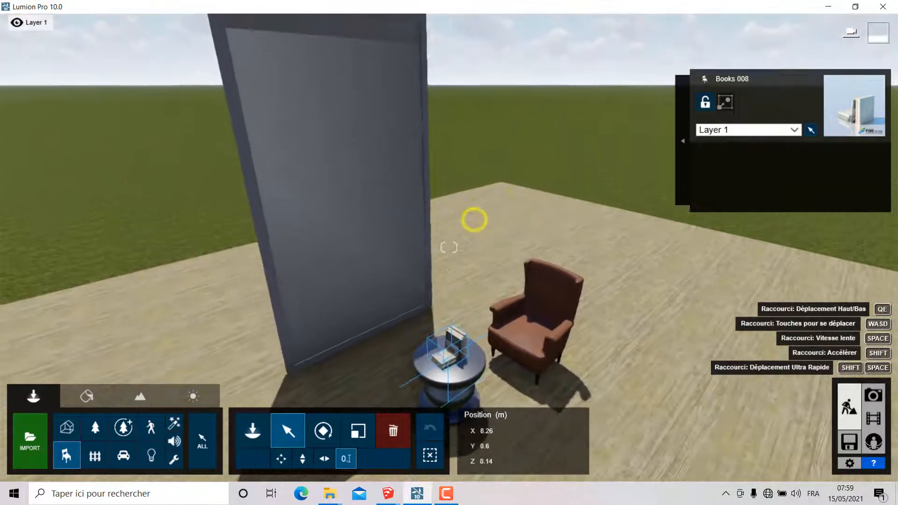
# - Switch to material editing and examine the armchair, the coffee table and the books beside the mirror up close
pyautogui.click(94, 399)
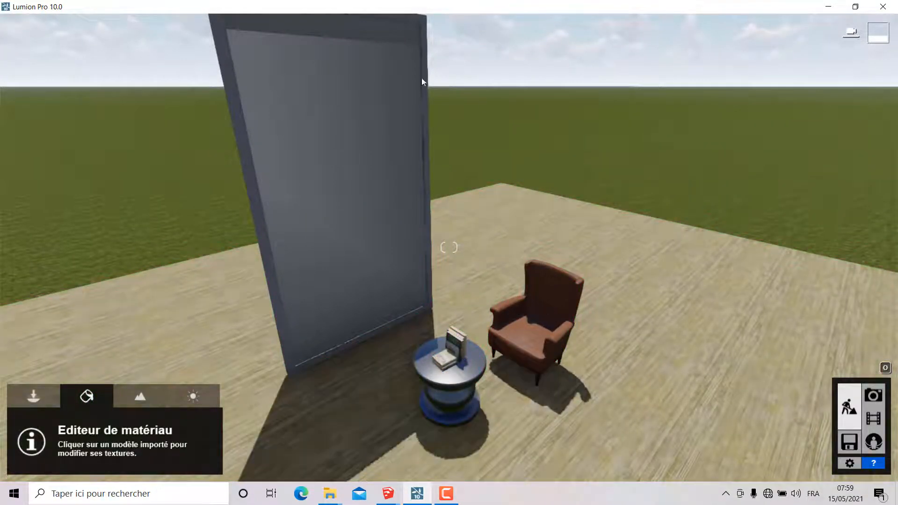
pyautogui.scroll(-3, 633, 282)
pyautogui.moveTo(546, 317); pyautogui.dragTo(593, 333, button='right')
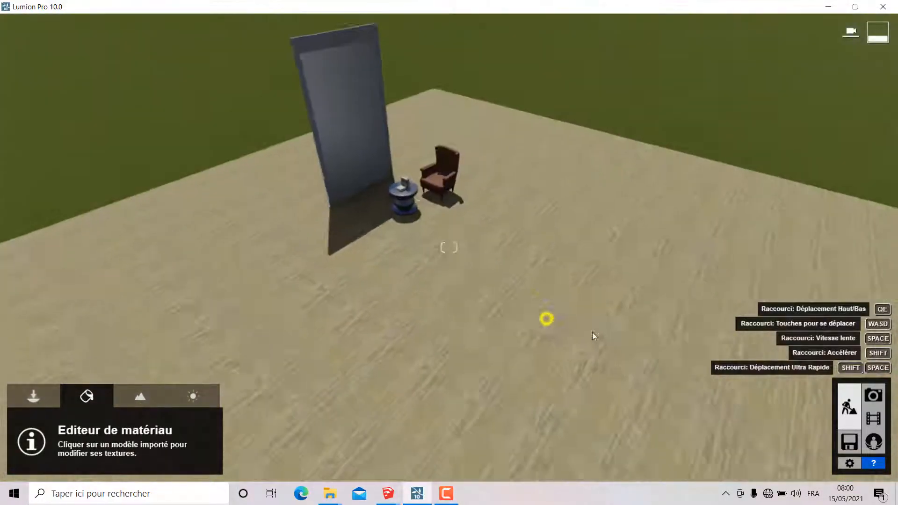
pyautogui.scroll(2, 311, 123)
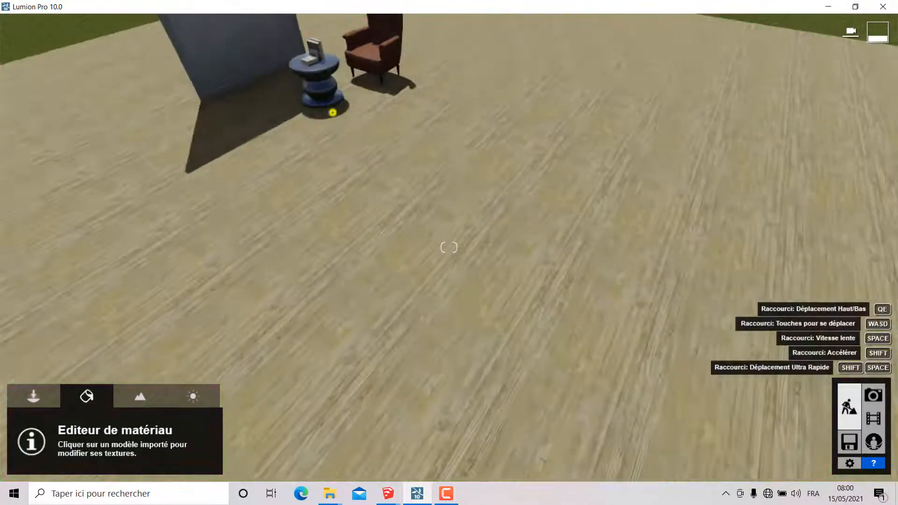
pyautogui.moveTo(333, 112); pyautogui.dragTo(440, 334, button='right')
pyautogui.scroll(2, 449, 346)
pyautogui.moveTo(479, 388); pyautogui.dragTo(496, 273, button='right')
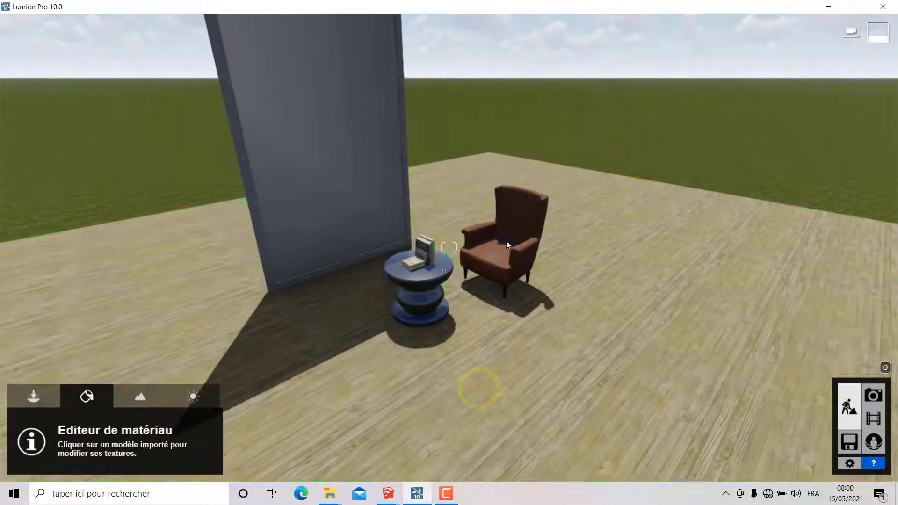
pyautogui.scroll(3, 518, 215)
pyautogui.moveTo(530, 224); pyautogui.dragTo(599, 211, button='right')
pyautogui.scroll(3, 544, 227)
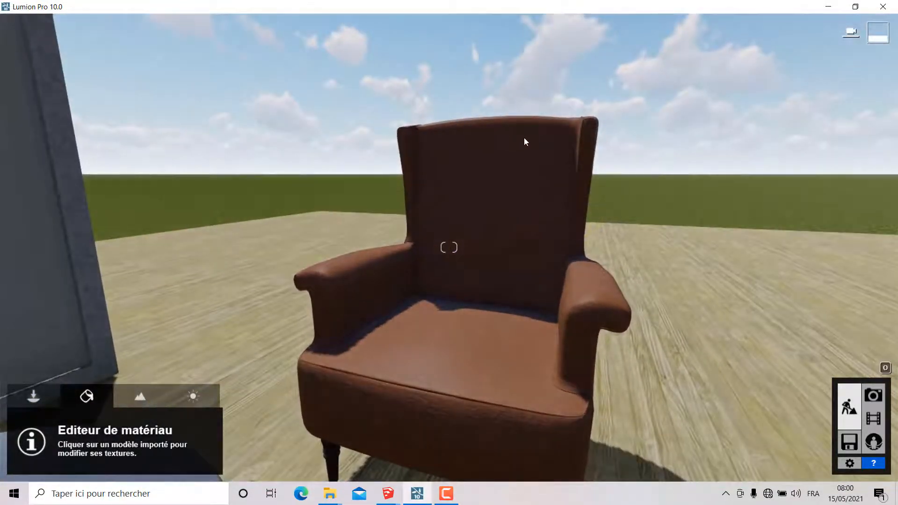
pyautogui.scroll(-3, 519, 205)
pyautogui.moveTo(481, 250); pyautogui.dragTo(511, 249, button='right')
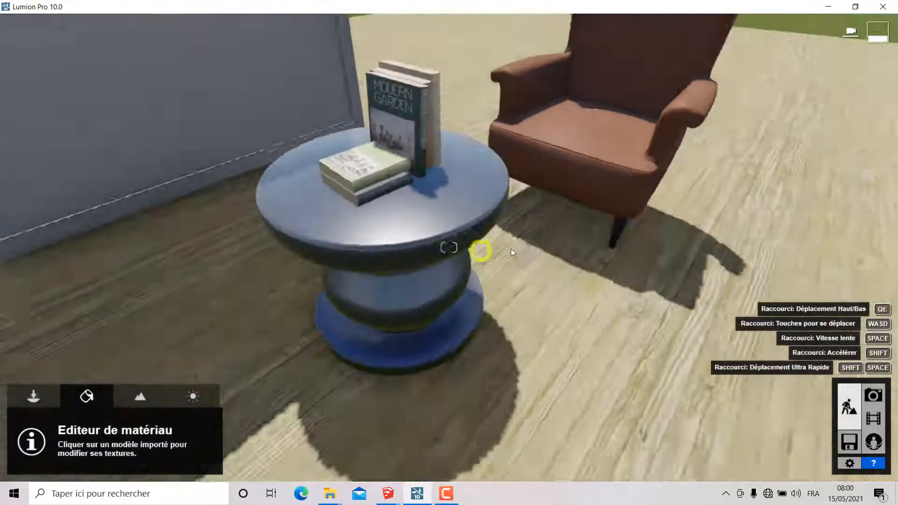
pyautogui.scroll(-3, 512, 248)
pyautogui.scroll(5, 532, 220)
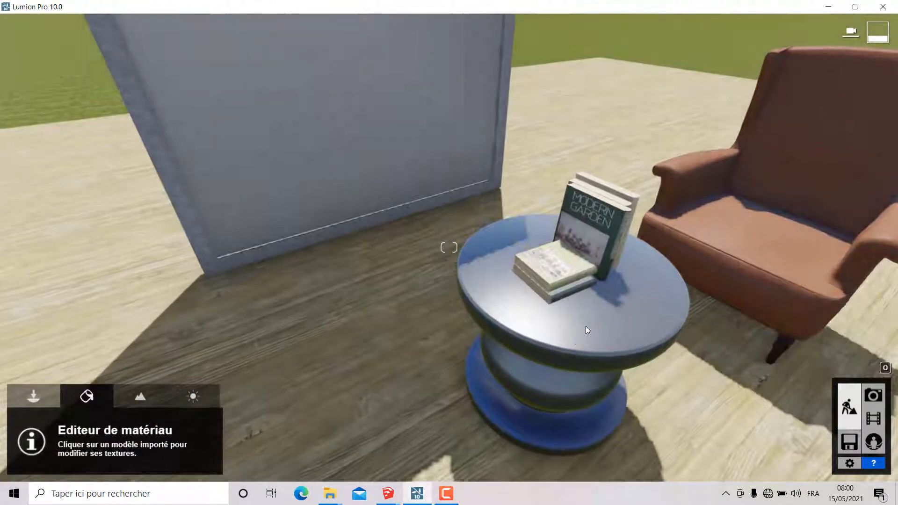
pyautogui.scroll(-5, 379, 231)
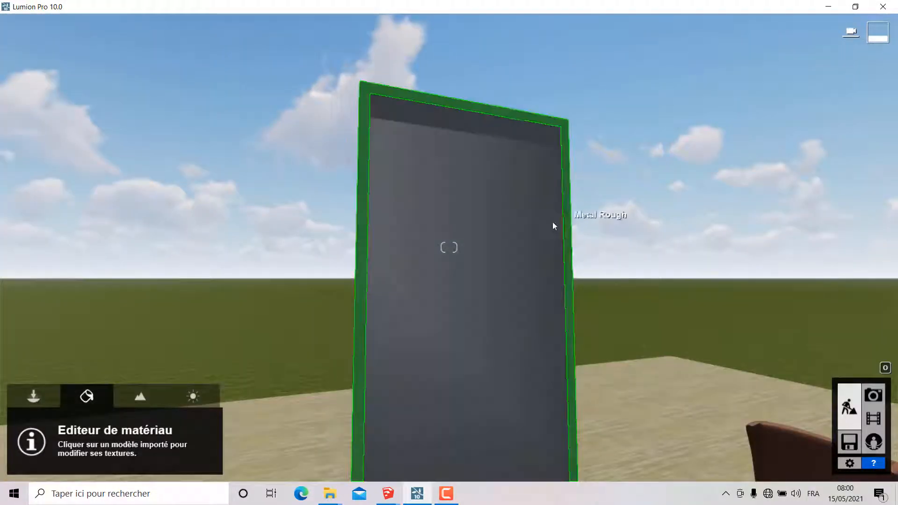
# - Apply the Aluminium material from the interior metals to the mirror's frame and open its settings
pyautogui.scroll(-3, 552, 224)
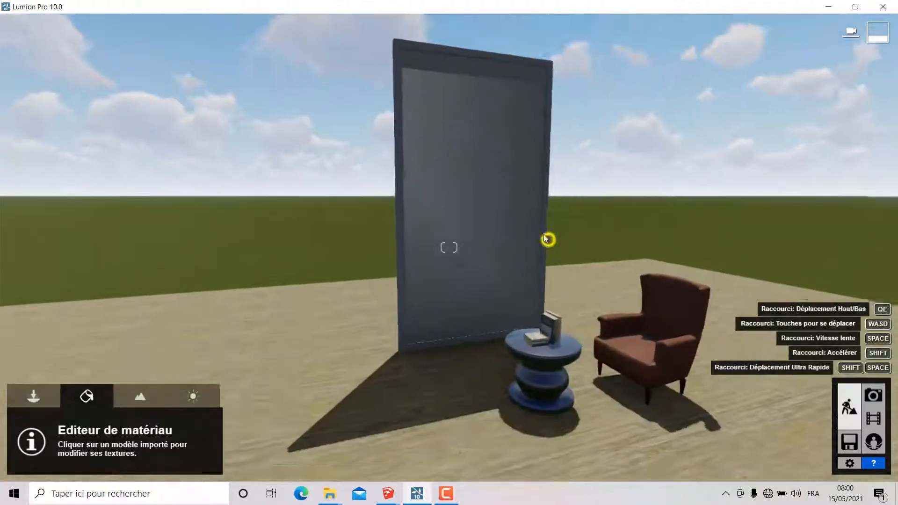
pyautogui.scroll(3, 546, 239)
pyautogui.moveTo(546, 239); pyautogui.dragTo(514, 150, button='right')
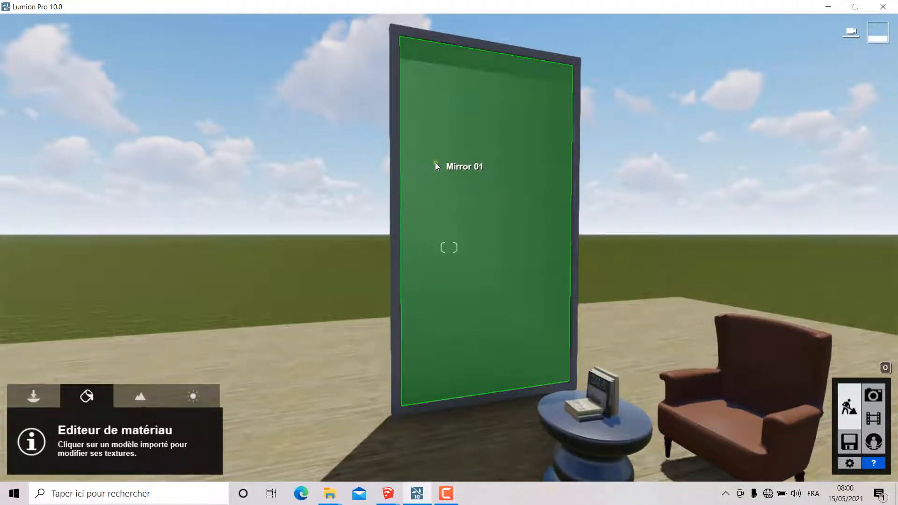
pyautogui.moveTo(435, 163); pyautogui.dragTo(450, 146, button='right')
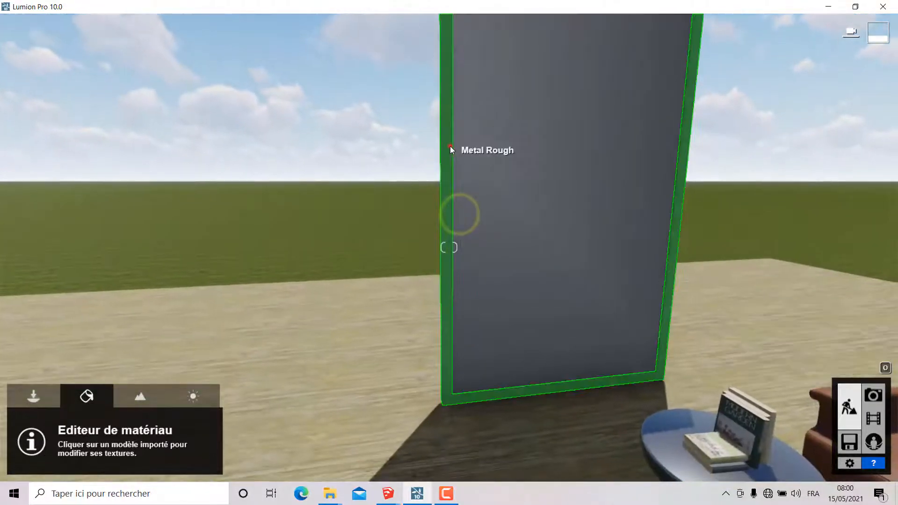
pyautogui.click(450, 146)
pyautogui.click(88, 93)
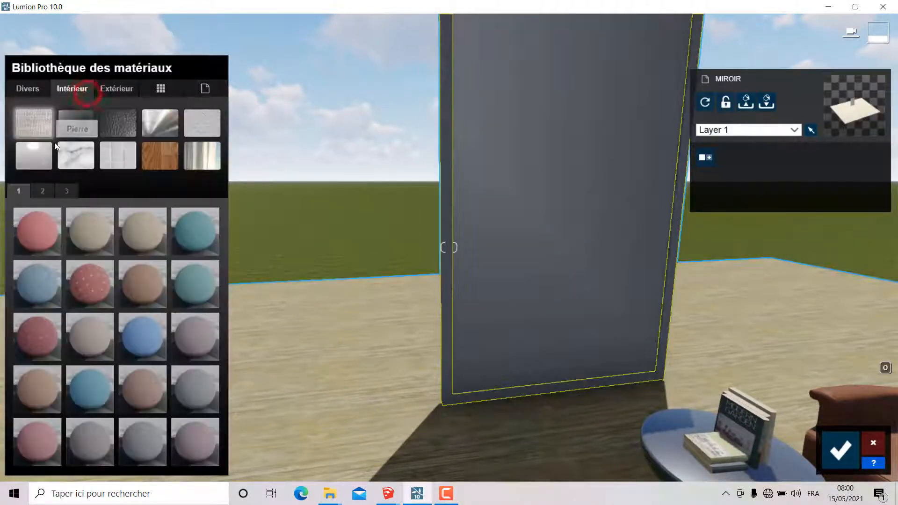
pyautogui.click(140, 125)
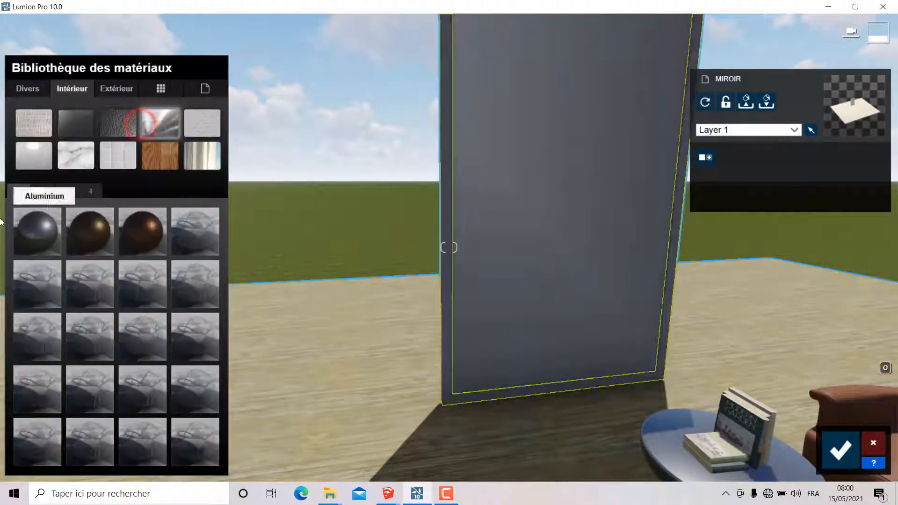
pyautogui.click(35, 235)
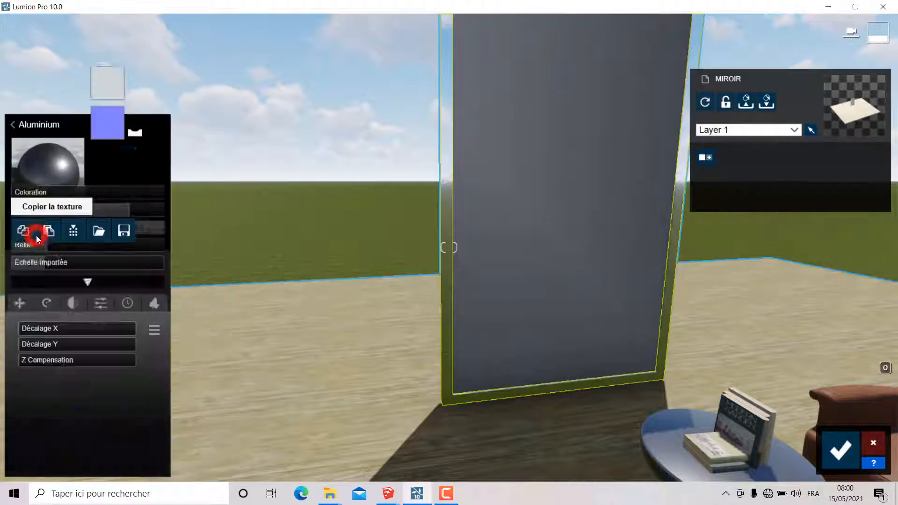
# - Set the frame's Aluminium material to black with coloration 1.0, remove its relief and use the imported scale
pyautogui.click(45, 261)
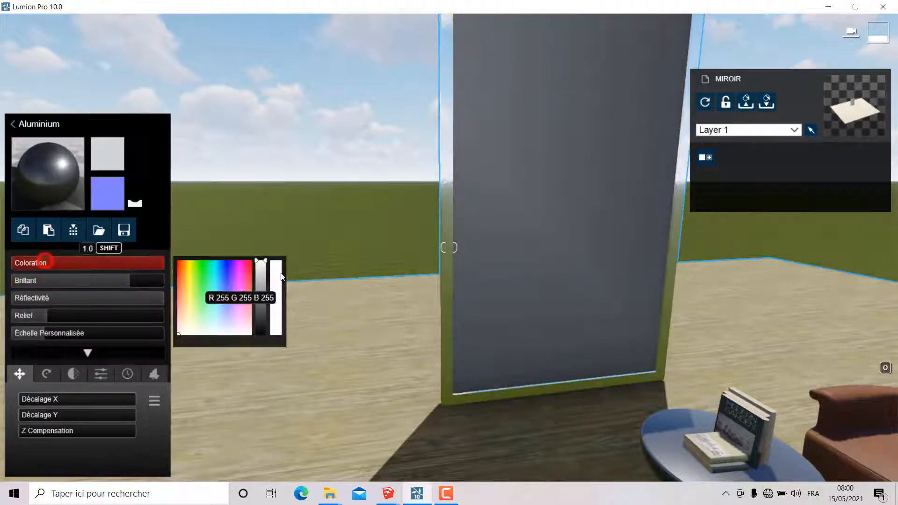
pyautogui.moveTo(263, 319); pyautogui.dragTo(267, 368)
pyautogui.press('w')
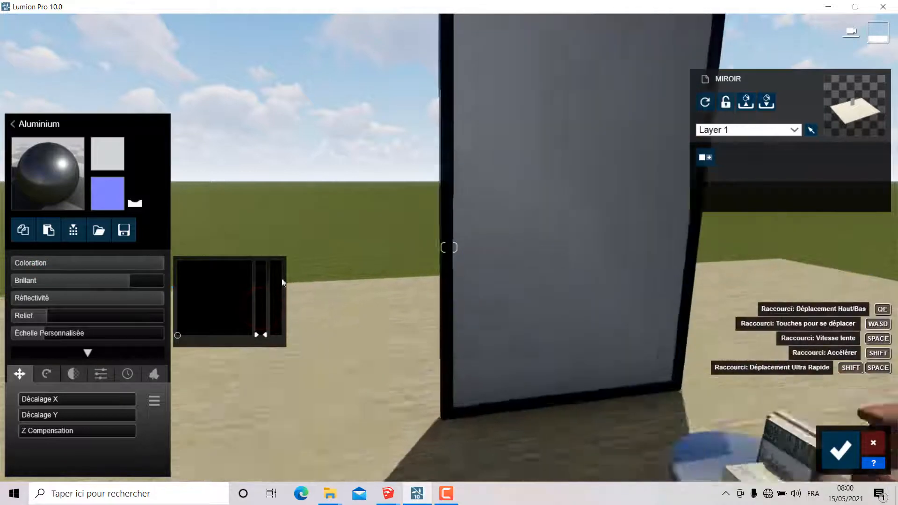
pyautogui.moveTo(421, 240); pyautogui.dragTo(314, 217, button='right')
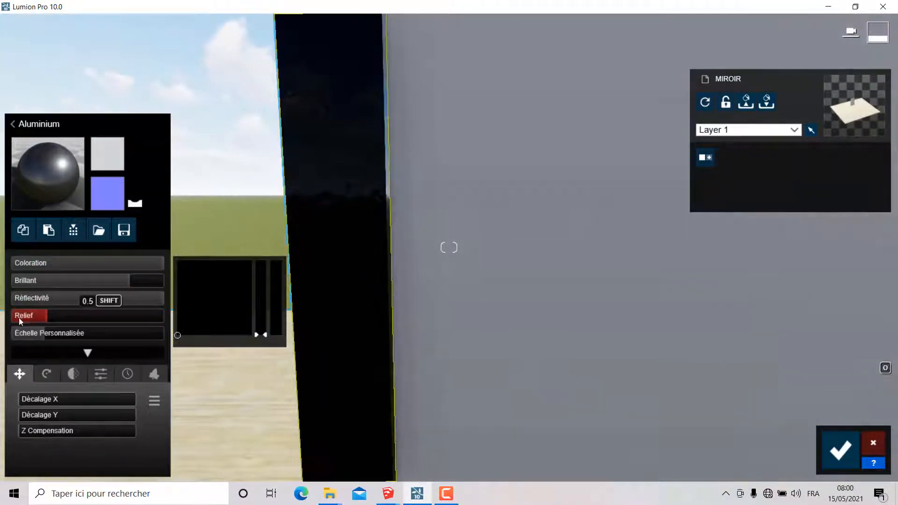
pyautogui.click(38, 335)
# - Apply the Chrome material from page 2 of the interior metals to the Mirror 01 surface inside the frame
pyautogui.moveTo(355, 267); pyautogui.dragTo(424, 148, button='right')
pyautogui.scroll(-5, 425, 148)
pyautogui.moveTo(462, 175); pyautogui.dragTo(447, 204, button='right')
pyautogui.scroll(3, 383, 234)
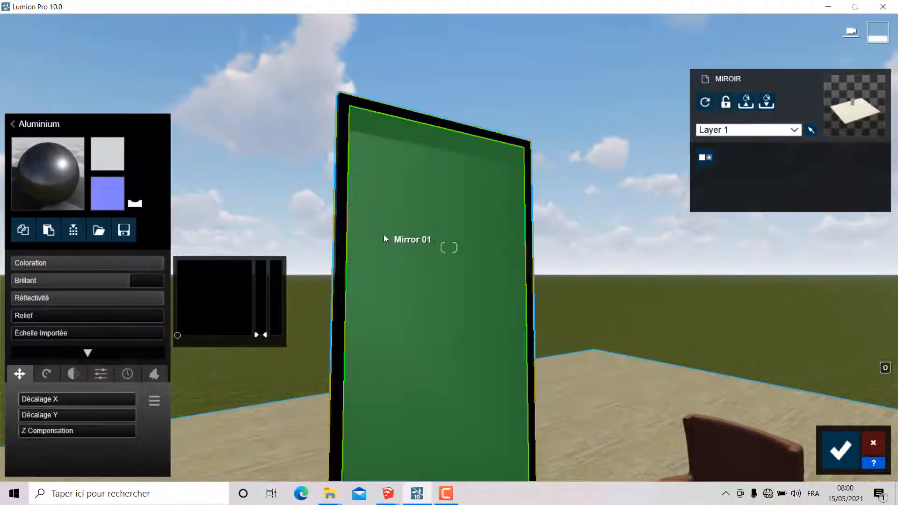
pyautogui.click(422, 207)
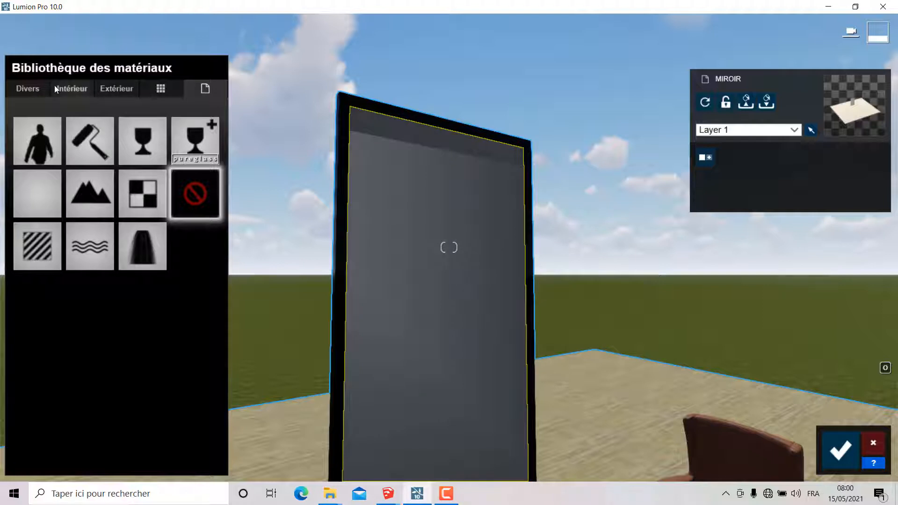
pyautogui.click(79, 90)
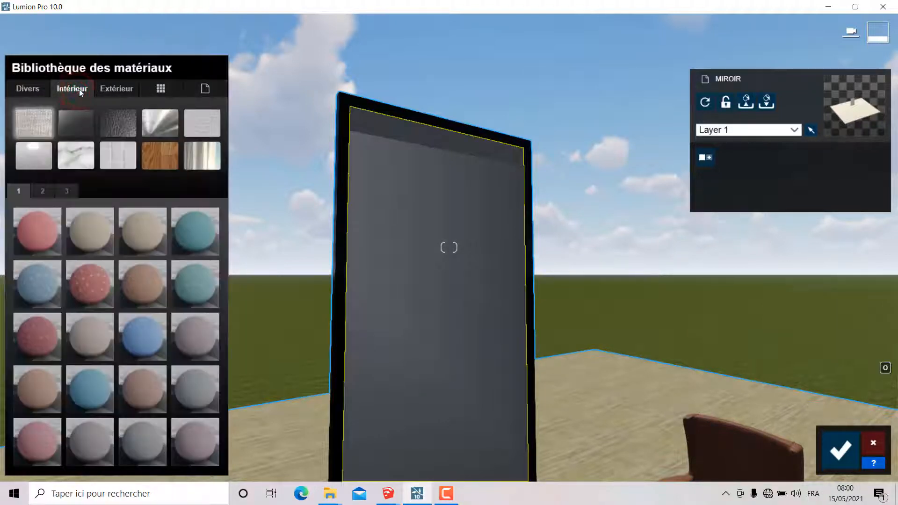
pyautogui.click(161, 124)
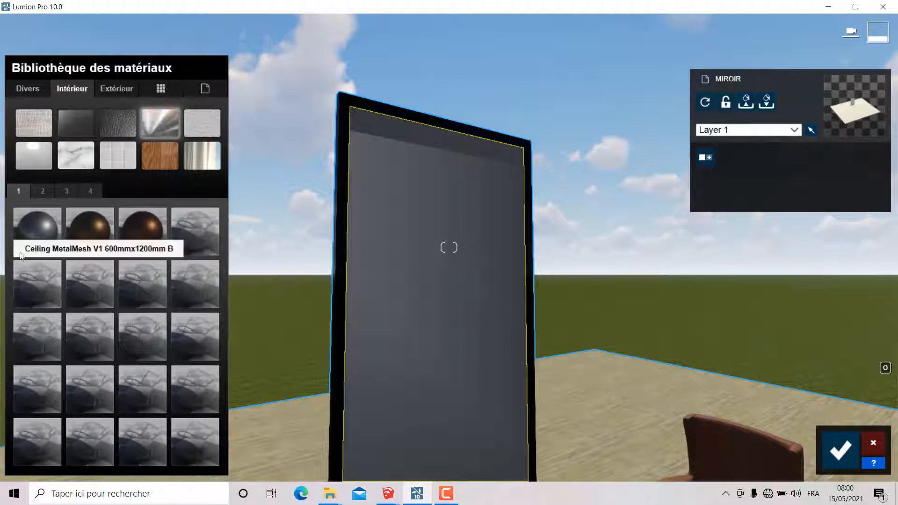
pyautogui.click(41, 190)
pyautogui.click(55, 187)
pyautogui.click(90, 191)
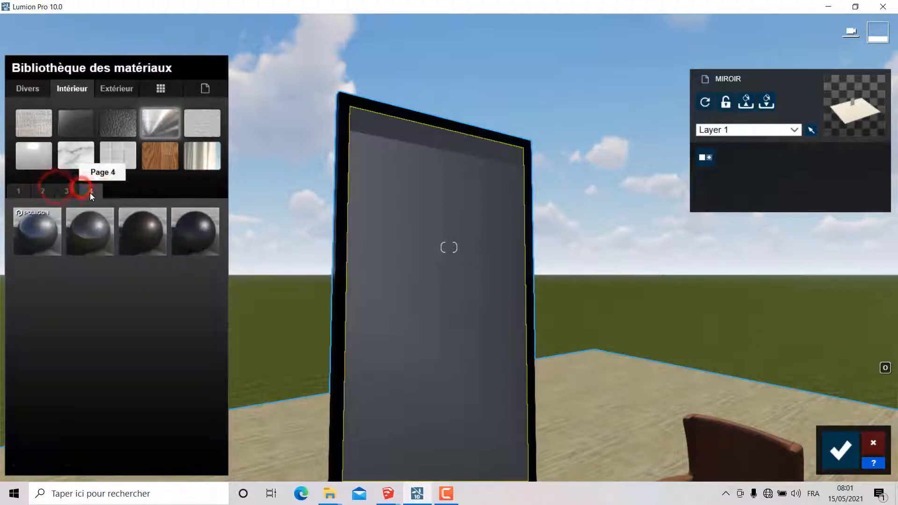
pyautogui.click(66, 191)
pyautogui.click(42, 191)
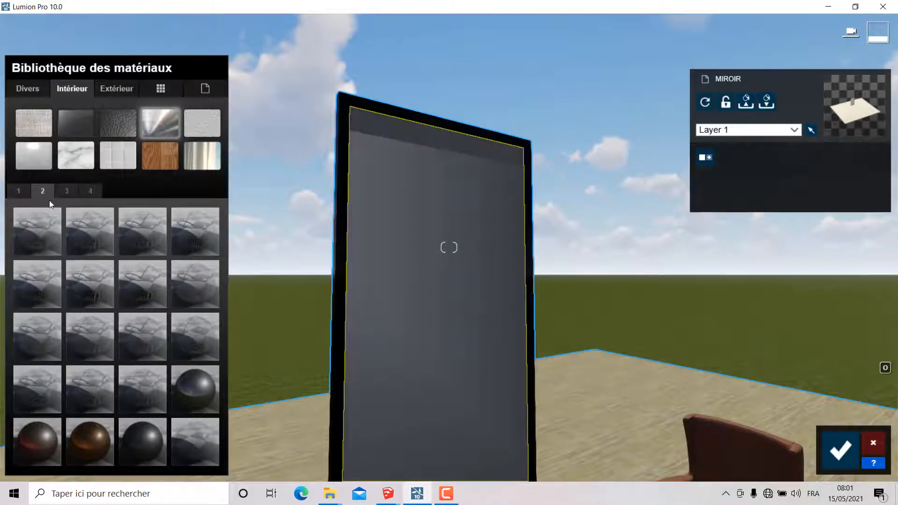
pyautogui.click(195, 388)
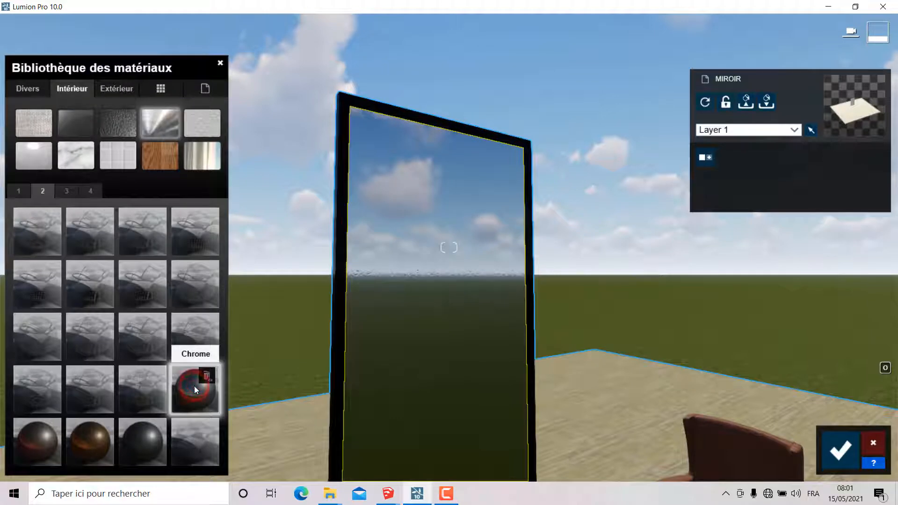
# - Open the Chrome material's settings, reduce its relief to zero and lower its custom scale to nearly zero
pyautogui.moveTo(418, 332); pyautogui.dragTo(425, 302, button='right')
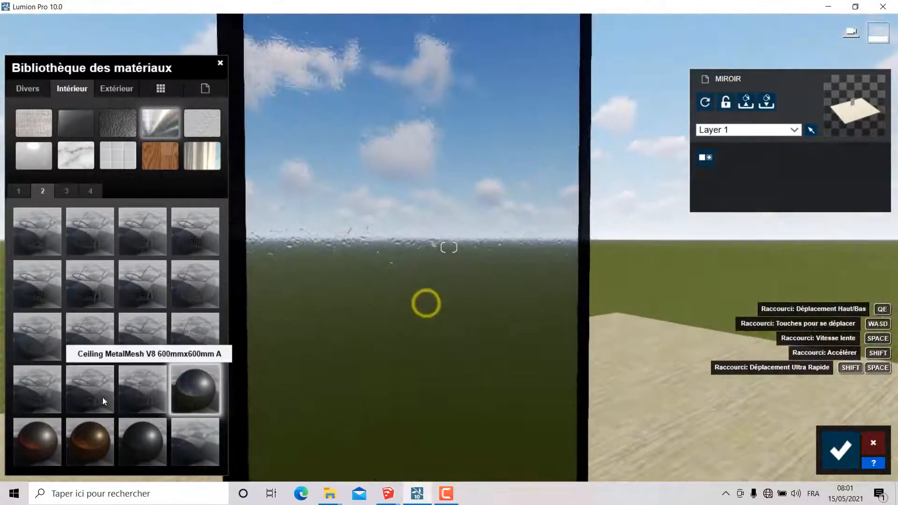
pyautogui.click(193, 397)
pyautogui.click(41, 334)
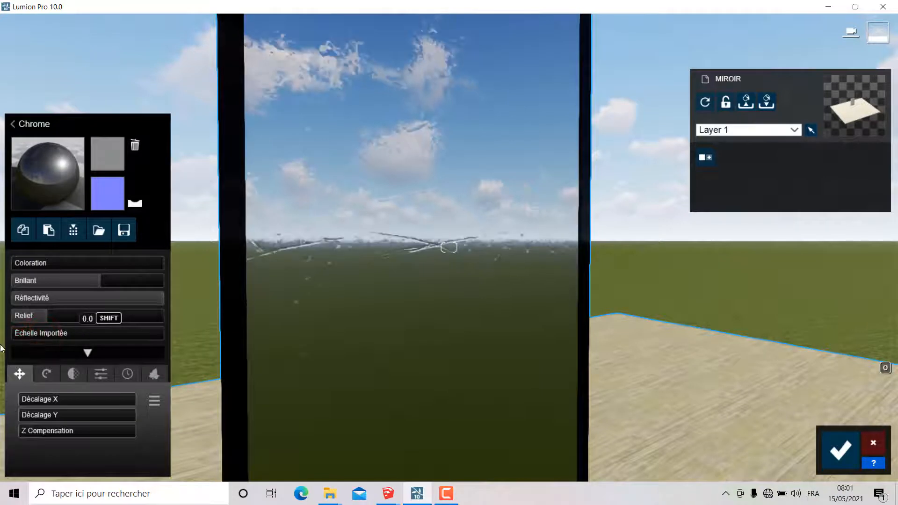
pyautogui.click(42, 316)
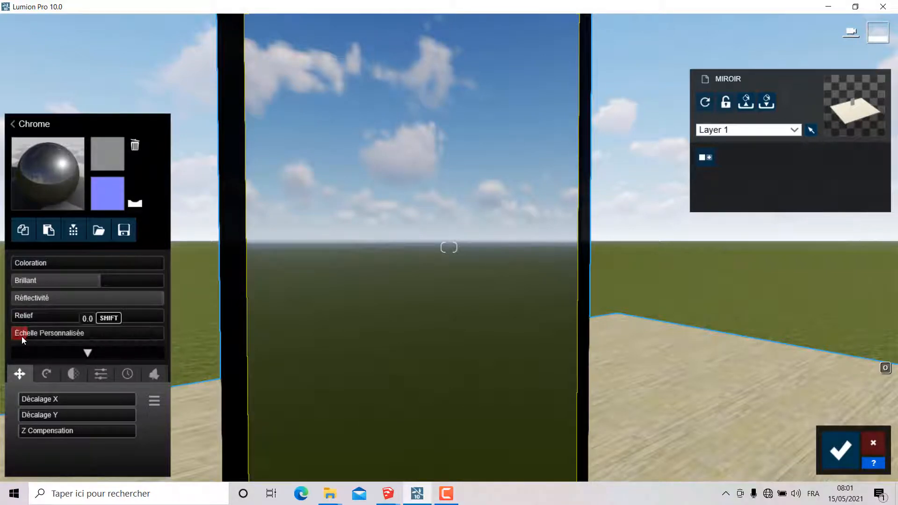
pyautogui.moveTo(21, 336)
pyautogui.mouseDown()
pyautogui.moveTo(1, 338)
pyautogui.moveTo(17, 340)
pyautogui.mouseUp()
pyautogui.press('w')
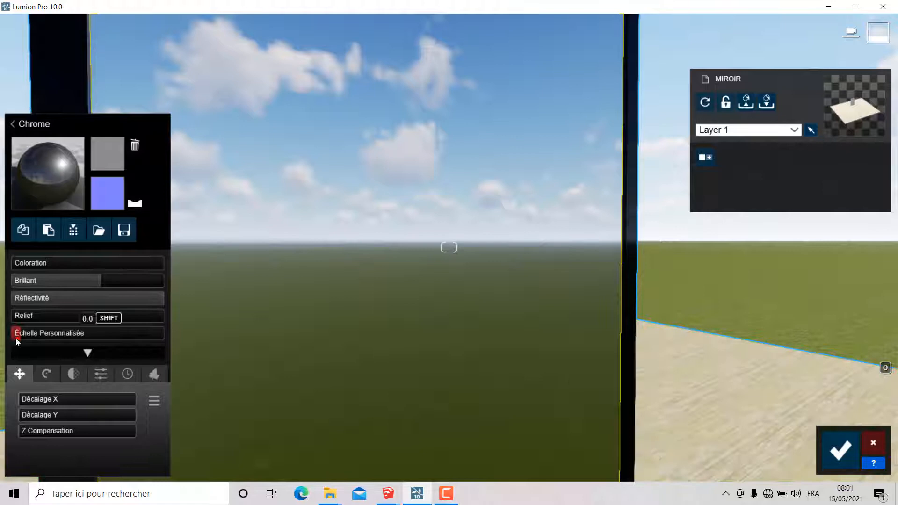
pyautogui.click(16, 336)
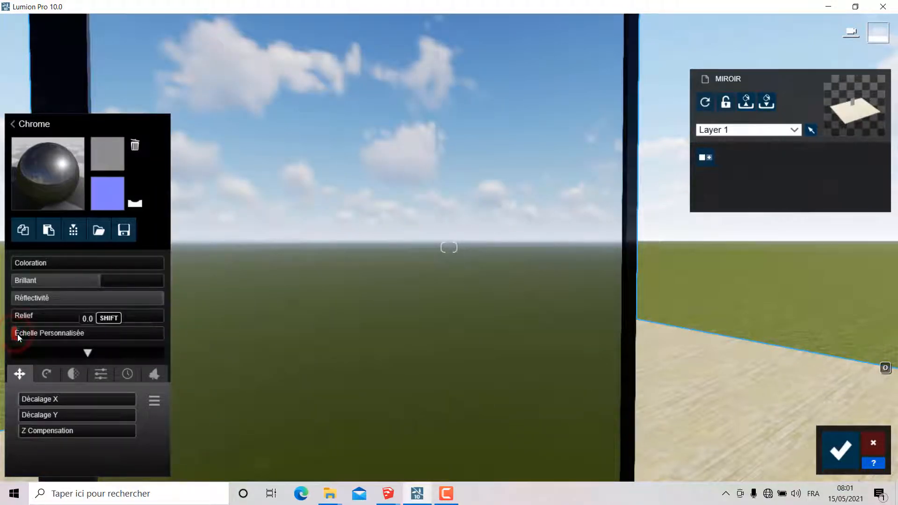
# - Raise the gloss of the mirror's Chrome material to its maximum
pyautogui.scroll(-5, 597, 199)
pyautogui.moveTo(597, 199); pyautogui.dragTo(566, 345, button='right')
pyautogui.scroll(4, 566, 344)
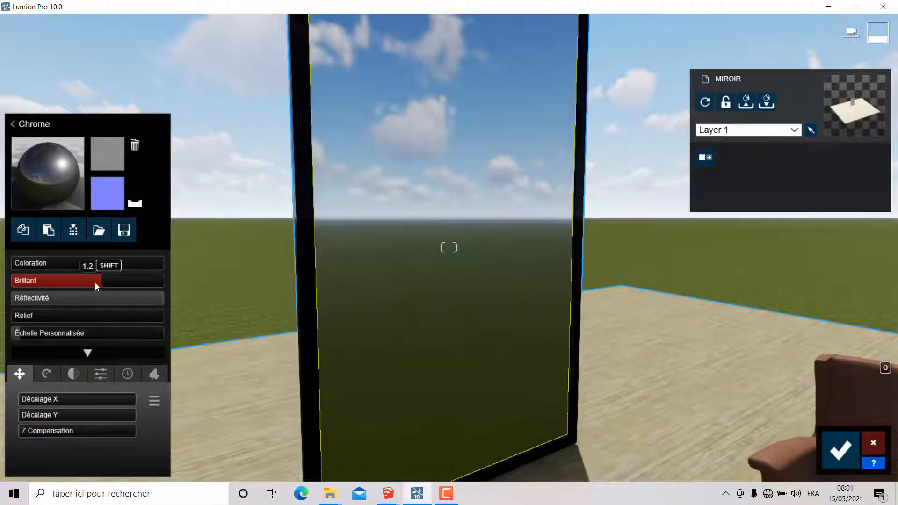
pyautogui.moveTo(100, 280); pyautogui.dragTo(116, 279)
pyautogui.moveTo(284, 293); pyautogui.dragTo(284, 292)
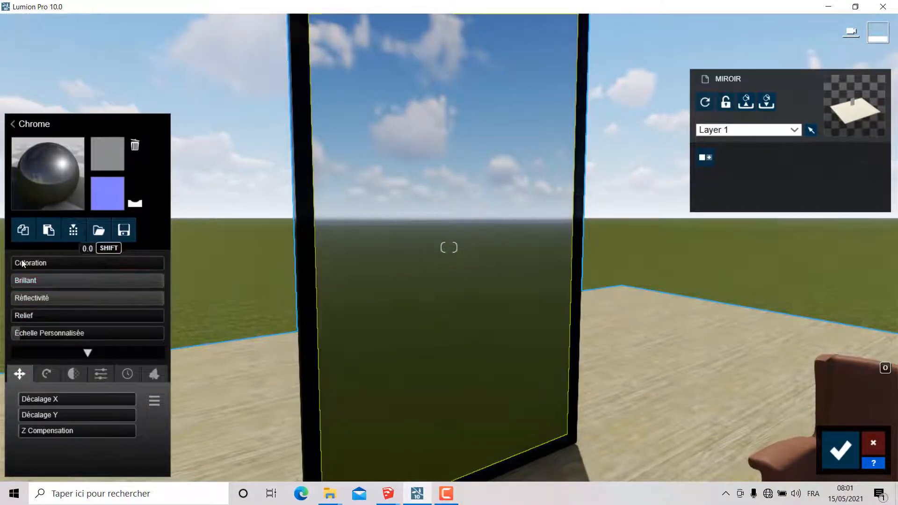
# - Raise the coloration of the mirror's Chrome material and tint it light grey, checking the reflection from around the scene
pyautogui.moveTo(22, 260); pyautogui.dragTo(35, 264)
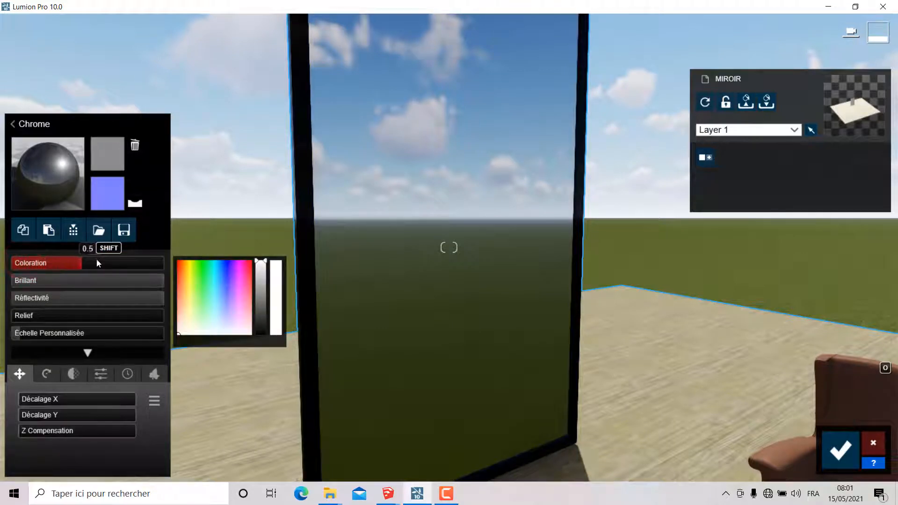
pyautogui.moveTo(98, 264); pyautogui.dragTo(38, 265)
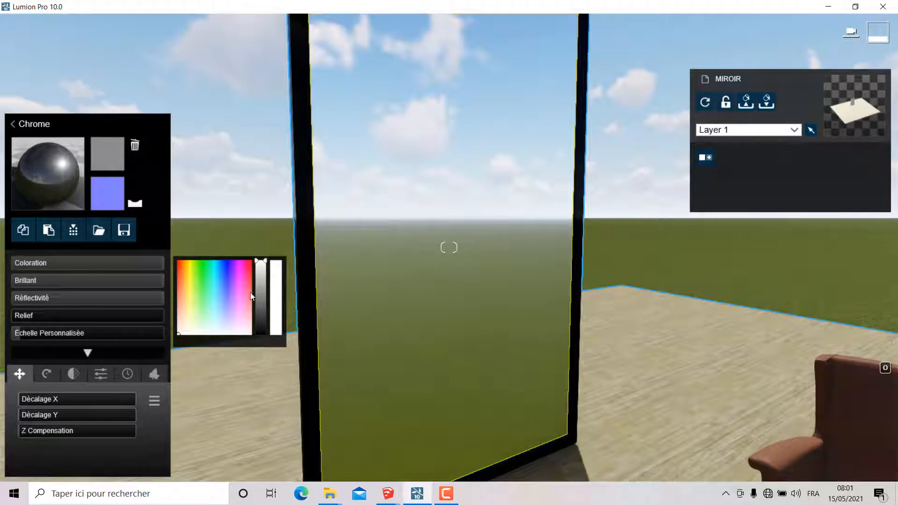
pyautogui.moveTo(264, 269)
pyautogui.mouseDown()
pyautogui.moveTo(262, 330)
pyautogui.moveTo(268, 274)
pyautogui.moveTo(261, 322)
pyautogui.moveTo(257, 283)
pyautogui.moveTo(268, 269)
pyautogui.moveTo(262, 279)
pyautogui.mouseUp()
pyautogui.scroll(-5, 608, 213)
pyautogui.scroll(2, 579, 255)
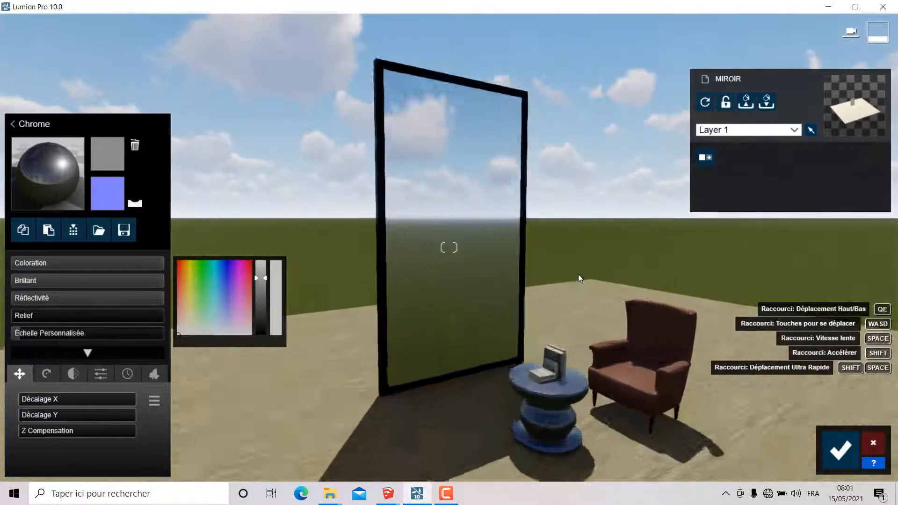
pyautogui.moveTo(578, 275); pyautogui.dragTo(667, 211, button='right')
pyautogui.scroll(3, 554, 288)
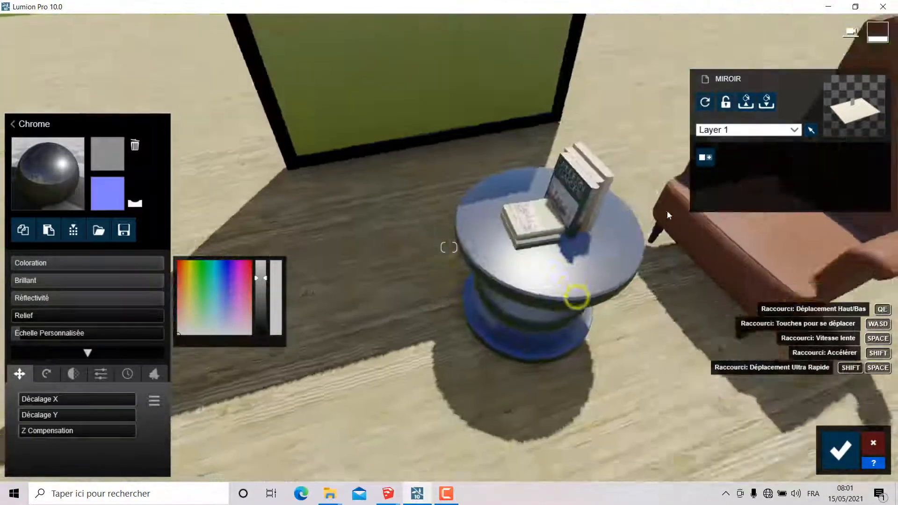
# - Check the mirror's reflection from several angles and save the Chrome material changes on the MIROIR model
pyautogui.scroll(-3, 655, 201)
pyautogui.scroll(-5, 384, 154)
pyautogui.moveTo(393, 176); pyautogui.dragTo(390, 196, button='right')
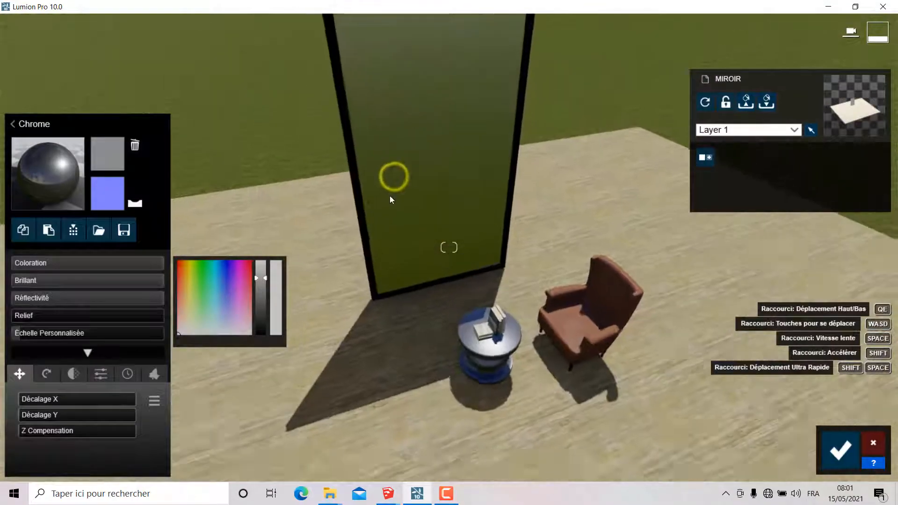
pyautogui.rightClick(370, 298)
pyautogui.moveTo(417, 297); pyautogui.dragTo(393, 349, button='right')
pyautogui.scroll(-2, 423, 340)
pyautogui.scroll(3, 383, 327)
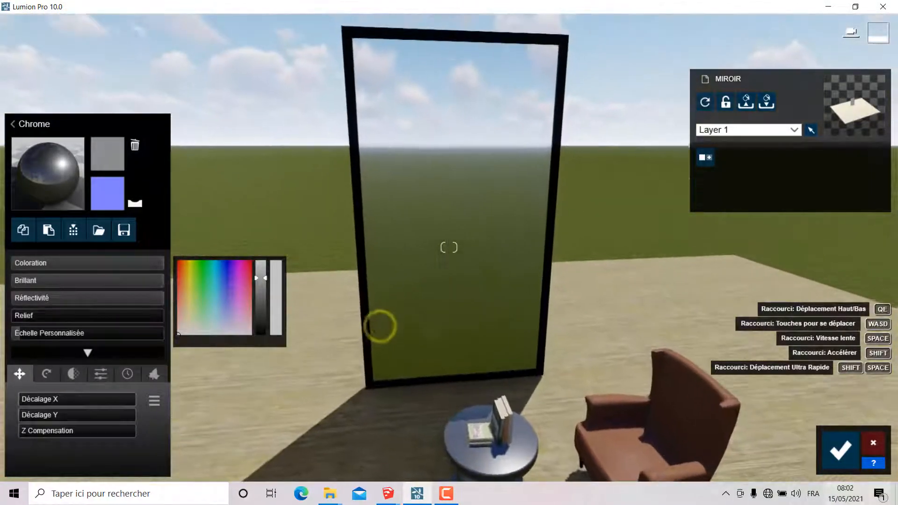
pyautogui.click(837, 457)
# - Place a Reflection control object from the miscellaneous equipment library on the side table in front of the mirror
pyautogui.moveTo(627, 325); pyautogui.dragTo(541, 258, button='right')
pyautogui.click(21, 404)
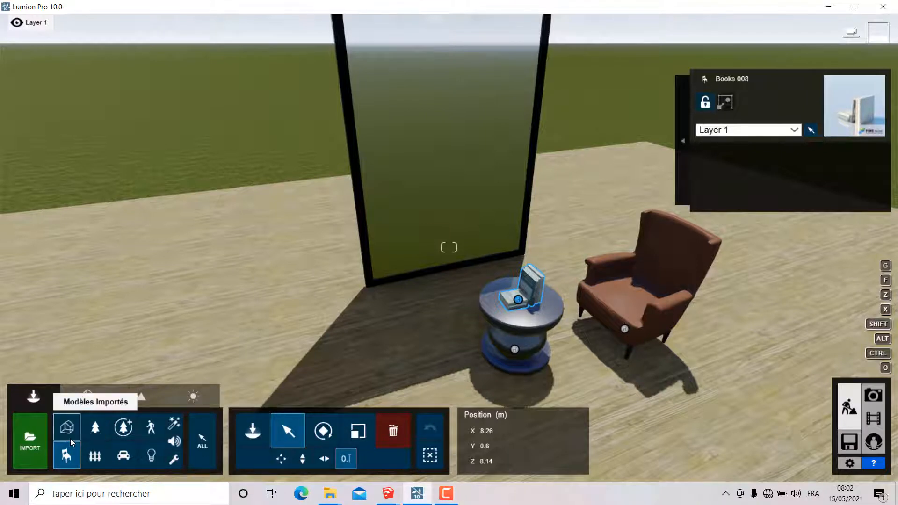
pyautogui.click(172, 460)
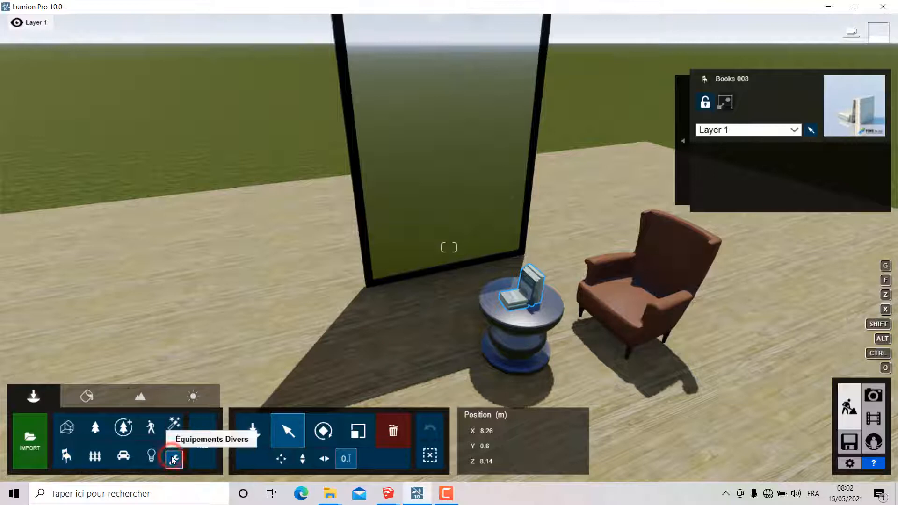
pyautogui.click(253, 432)
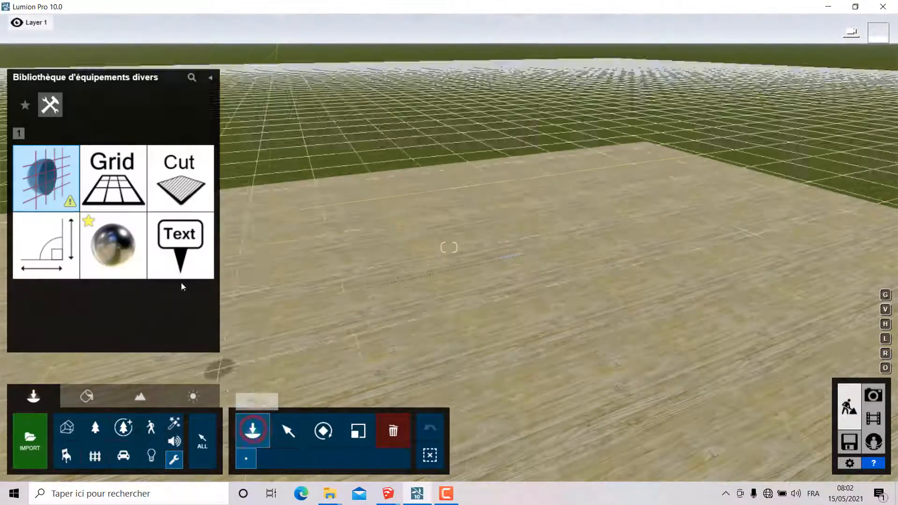
pyautogui.moveTo(115, 242)
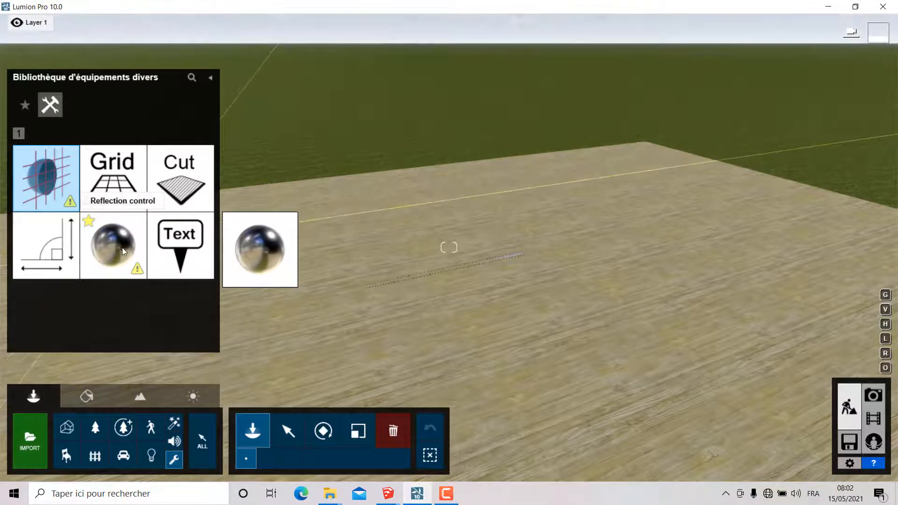
pyautogui.click(132, 250)
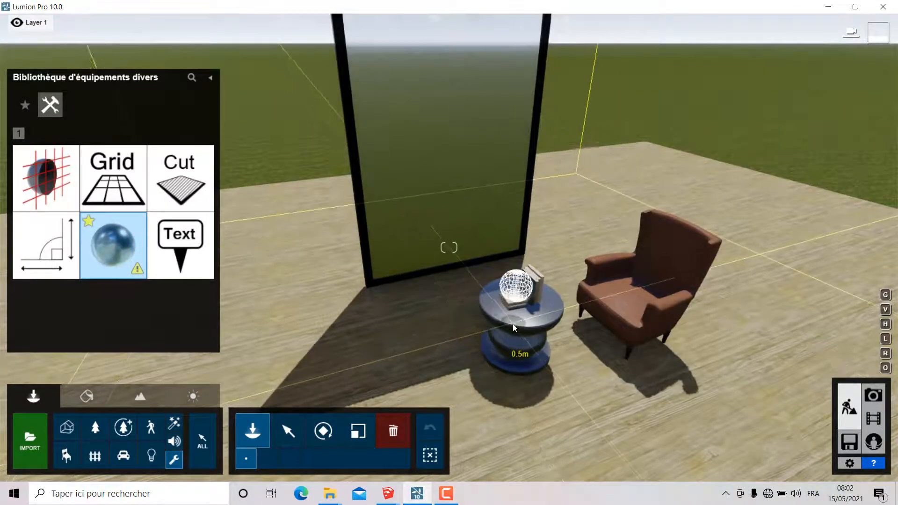
pyautogui.click(513, 323)
# - Examine the mirror's reflection and its surroundings from several angles around the table and armchair
pyautogui.moveTo(503, 342); pyautogui.dragTo(471, 340, button='right')
pyautogui.press('w')
pyautogui.press('s')
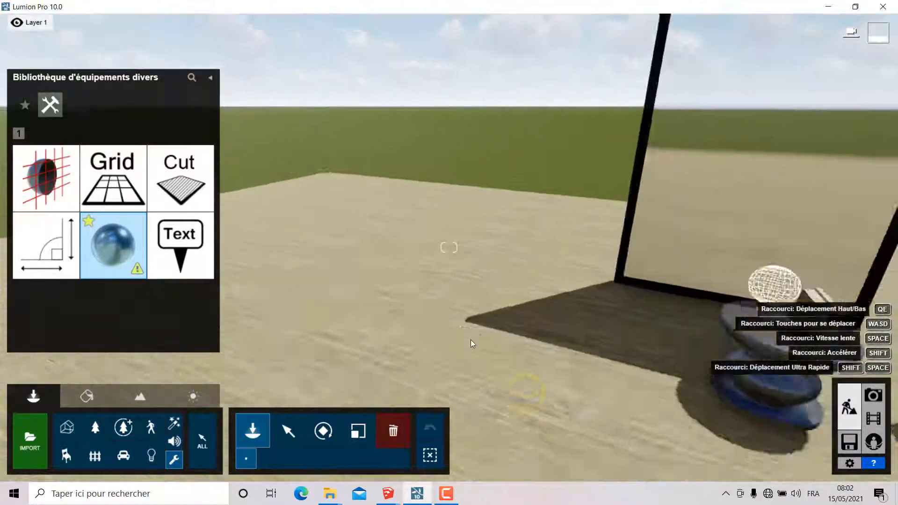
pyautogui.press('s')
pyautogui.press('w')
pyautogui.moveTo(633, 403); pyautogui.dragTo(675, 396, button='right')
pyautogui.press('s')
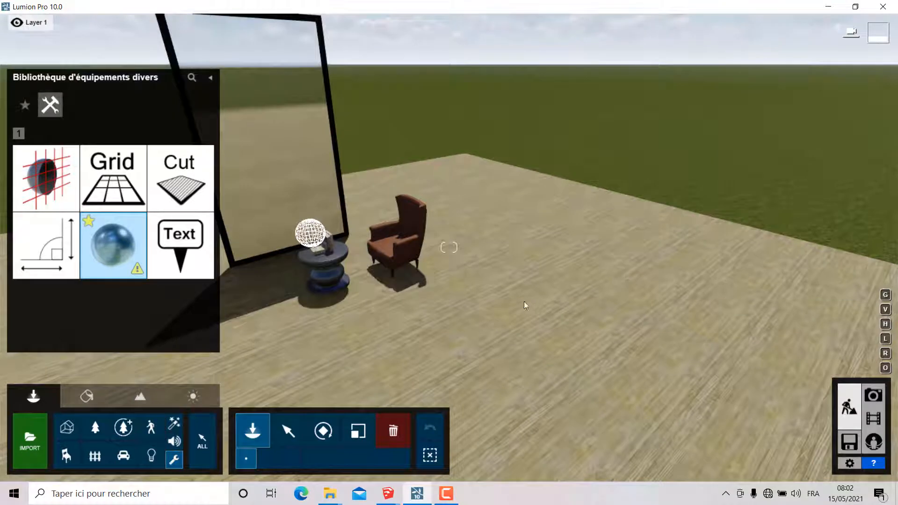
pyautogui.moveTo(526, 301); pyautogui.dragTo(489, 225, button='right')
pyautogui.press('w')
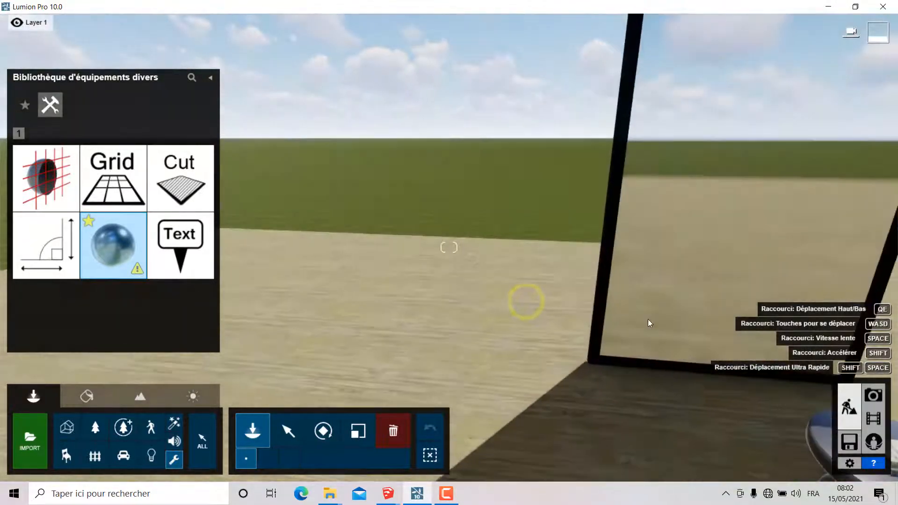
pyautogui.moveTo(661, 319); pyautogui.dragTo(576, 259, button='right')
pyautogui.press('s')
pyautogui.press('w')
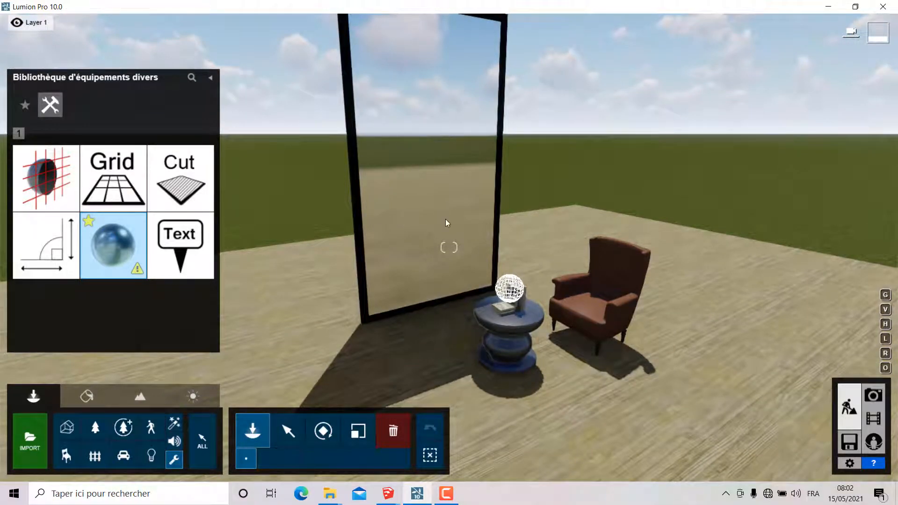
pyautogui.moveTo(445, 219); pyautogui.dragTo(496, 291, button='right')
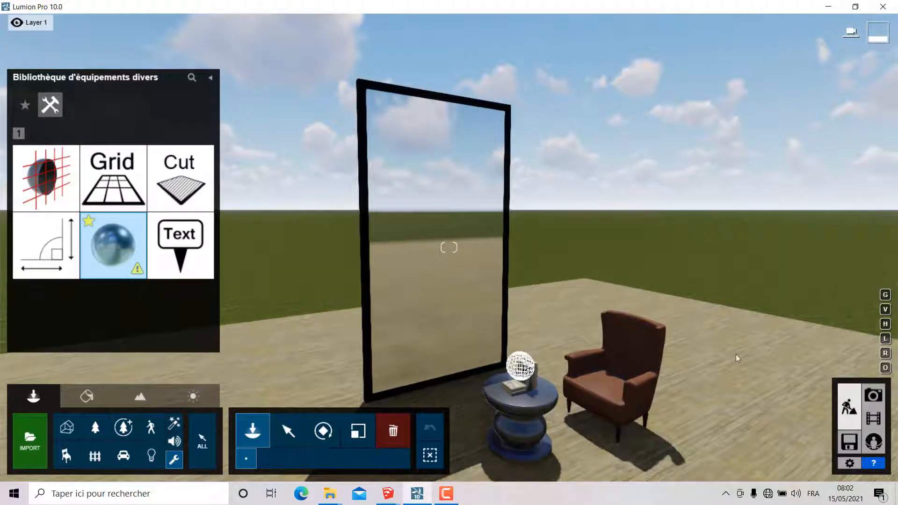
# - Switch to Photo mode, frame the mirror, side table and armchair up close, and store the view in photo slot 1
pyautogui.click(874, 396)
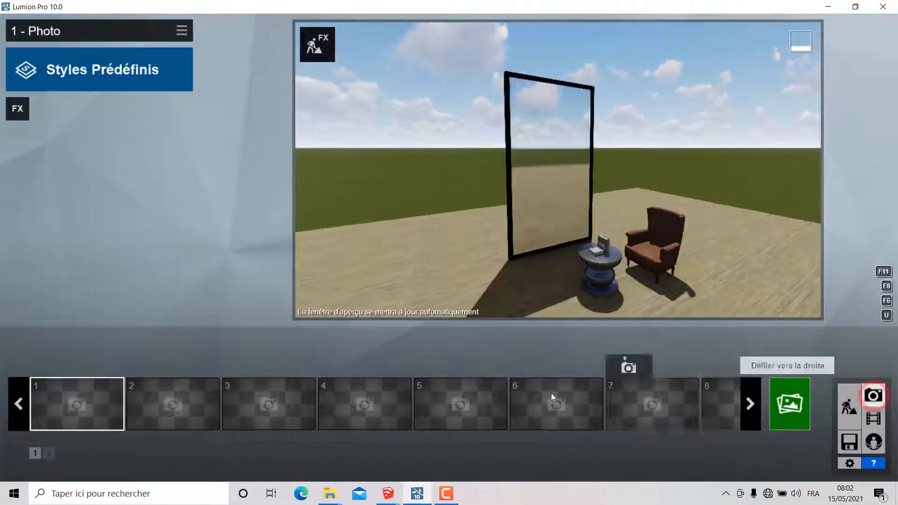
pyautogui.scroll(5, 461, 249)
pyautogui.moveTo(461, 248); pyautogui.dragTo(463, 228, button='right')
pyautogui.scroll(-3, 461, 231)
pyautogui.scroll(3, 465, 226)
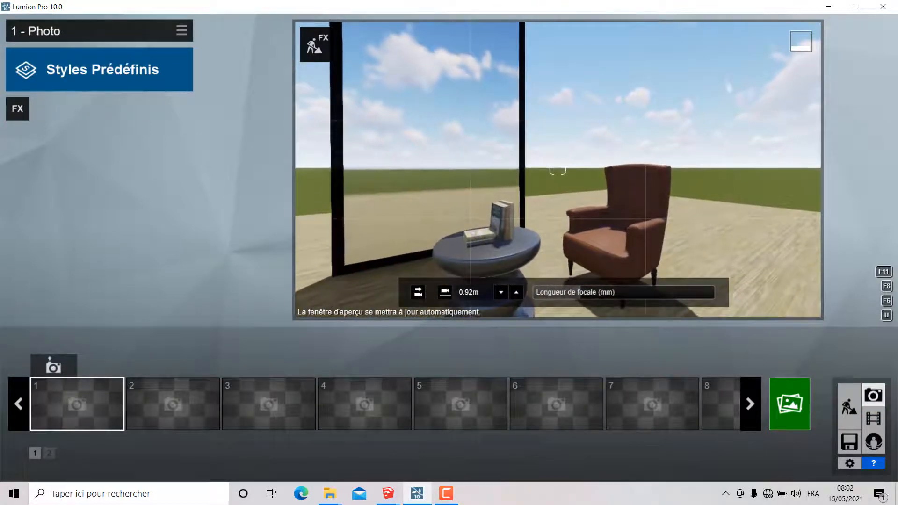
pyautogui.click(43, 369)
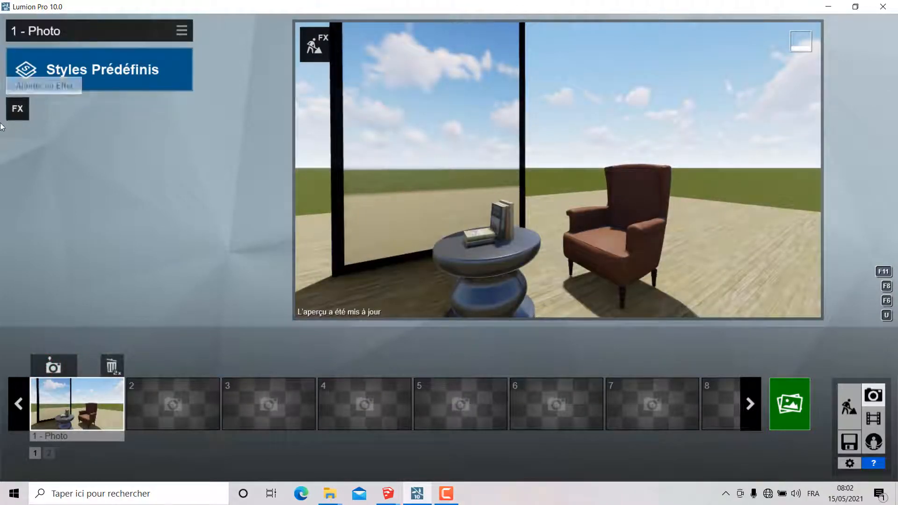
# - Add the Réflexion effect from the Avancé category to photo 1
pyautogui.click(18, 110)
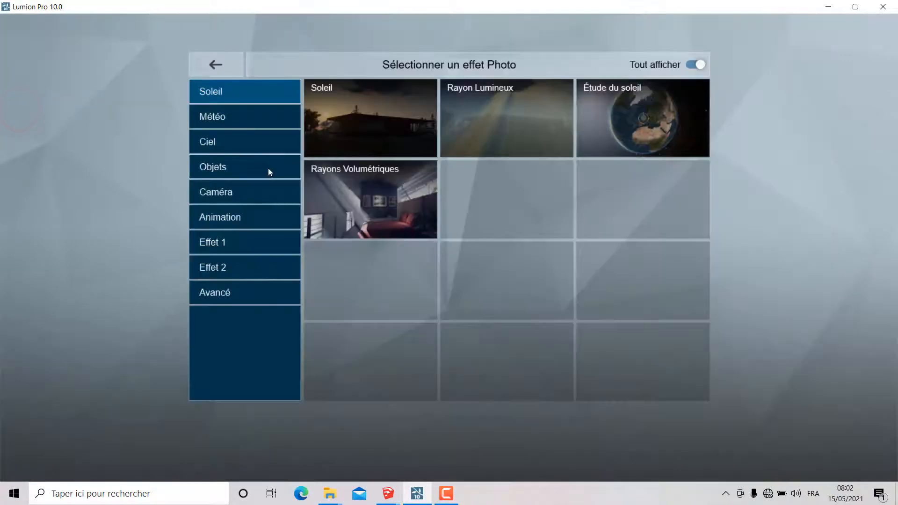
pyautogui.click(221, 183)
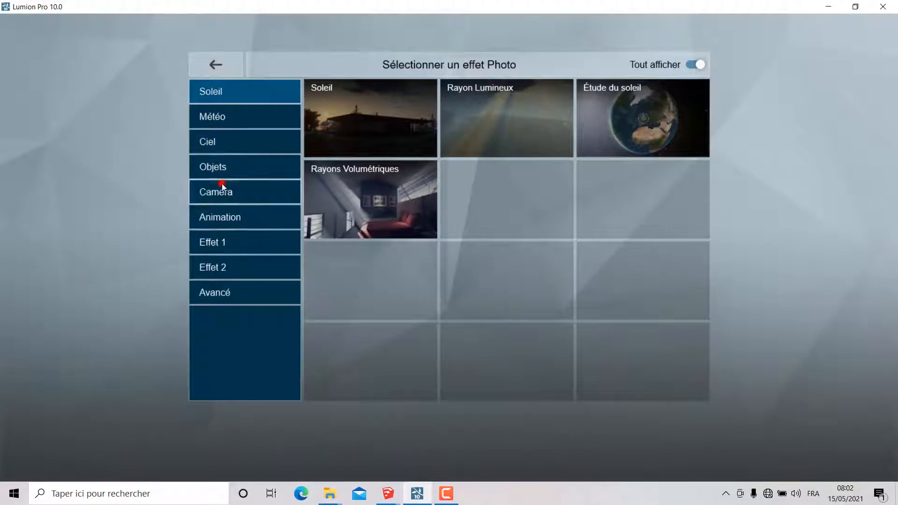
pyautogui.click(227, 165)
pyautogui.click(216, 143)
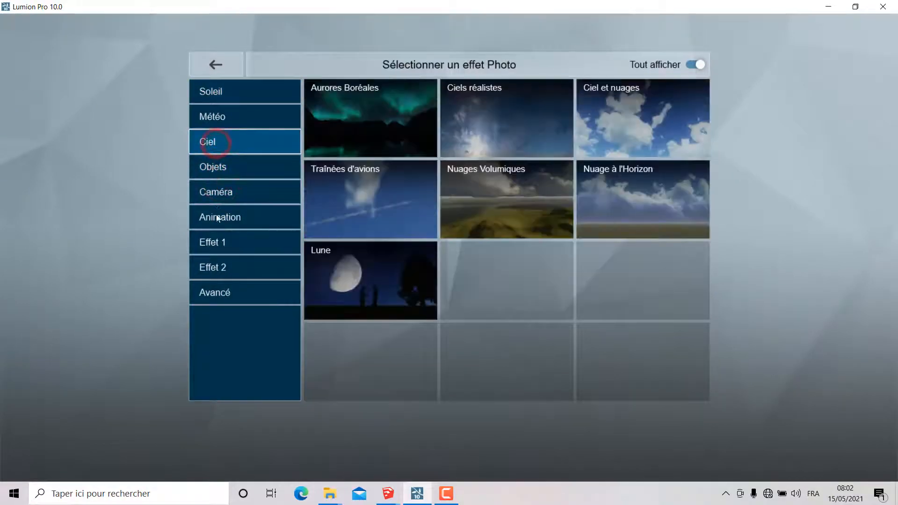
pyautogui.click(224, 185)
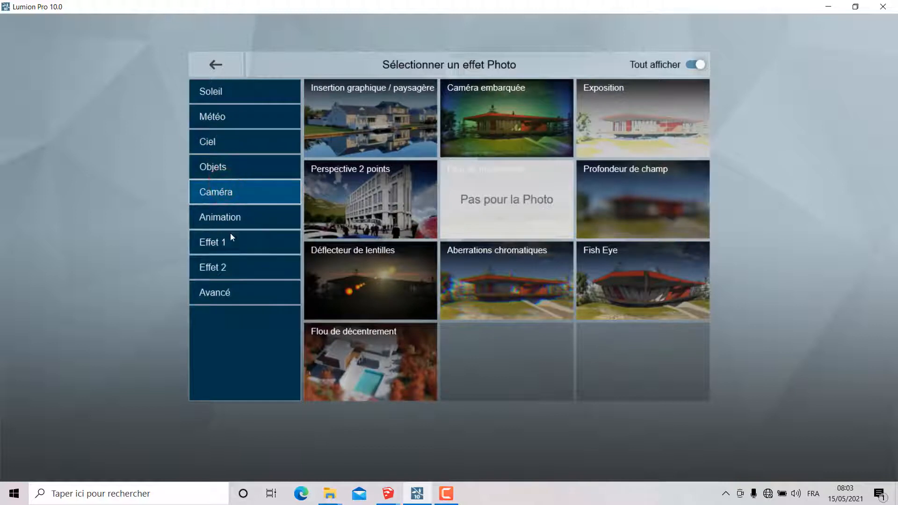
pyautogui.click(229, 269)
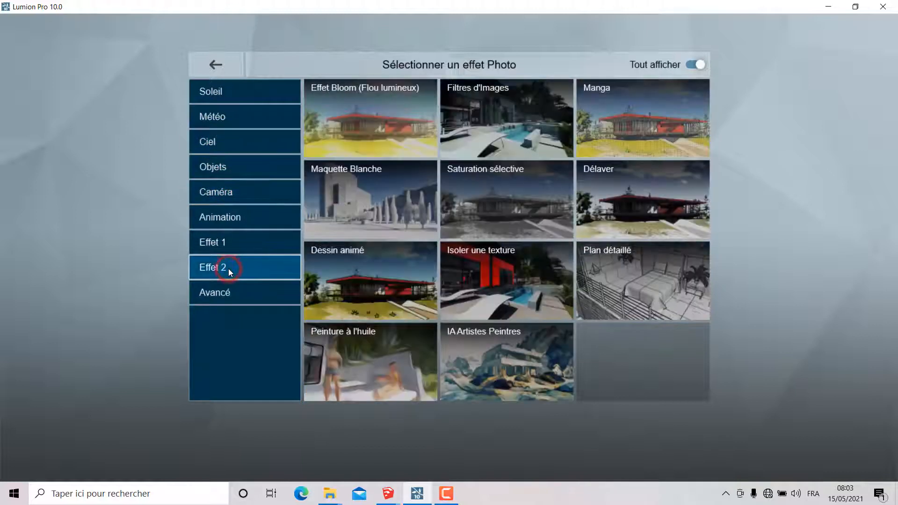
pyautogui.click(226, 240)
pyautogui.click(224, 293)
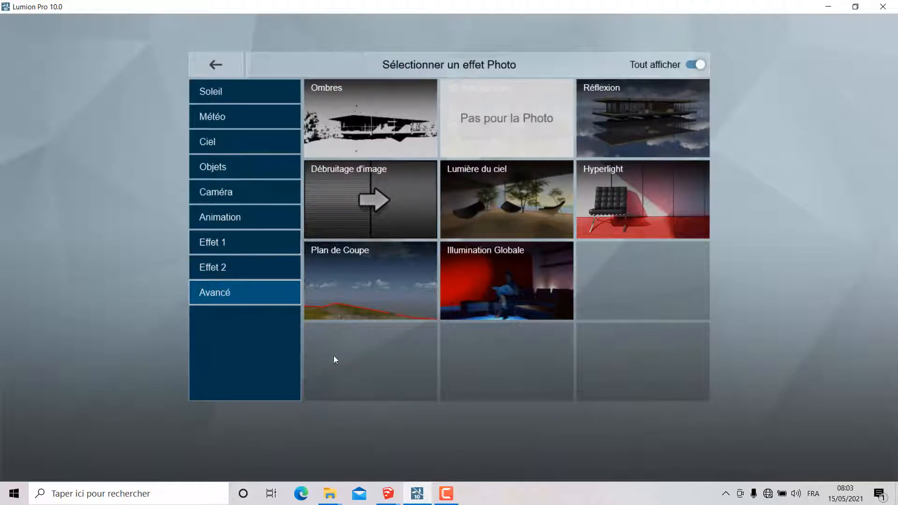
pyautogui.click(619, 102)
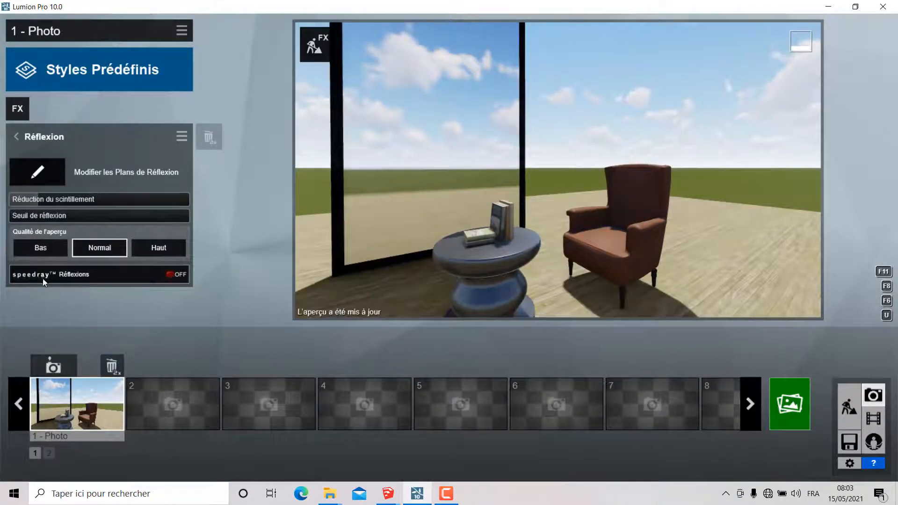
# - Turn on Speedray reflections, set the reflection preview quality to Haut, and reframe the mirror, table and armchair
pyautogui.click(173, 274)
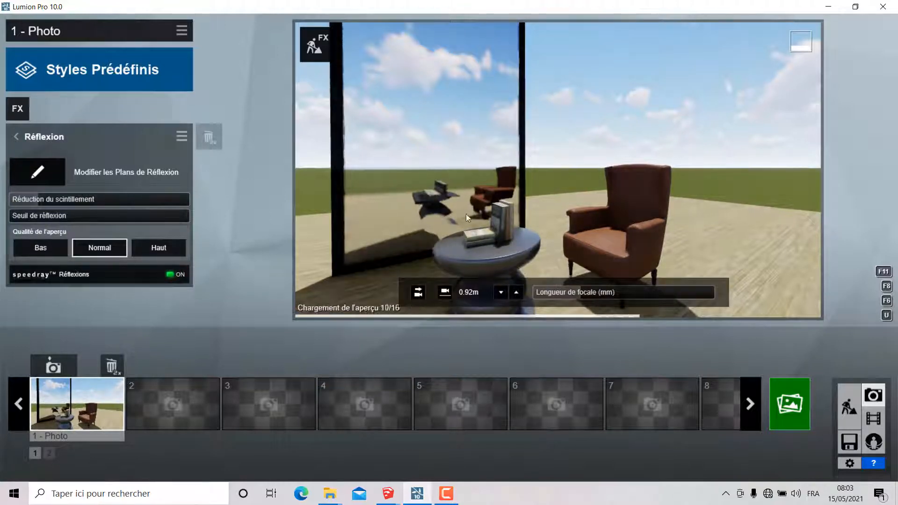
pyautogui.moveTo(440, 202); pyautogui.dragTo(441, 203, button='right')
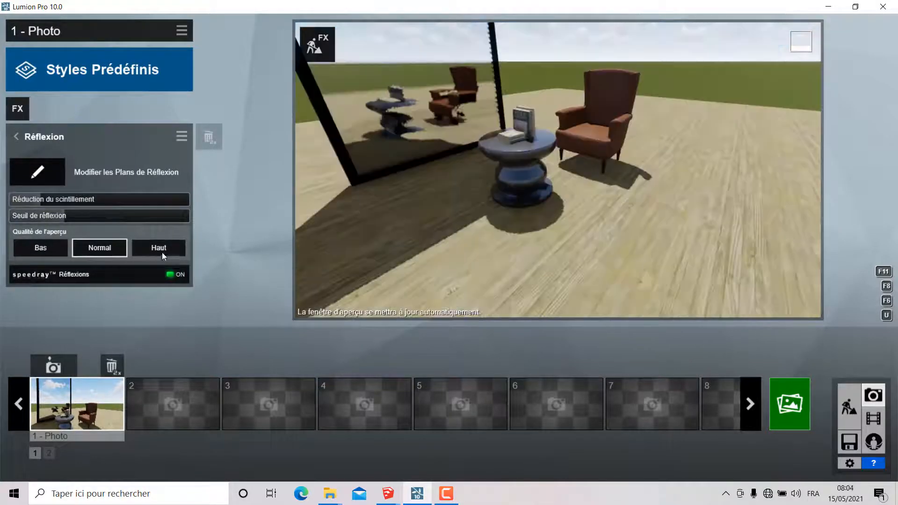
pyautogui.click(162, 250)
pyautogui.moveTo(571, 226); pyautogui.dragTo(567, 199, button='right')
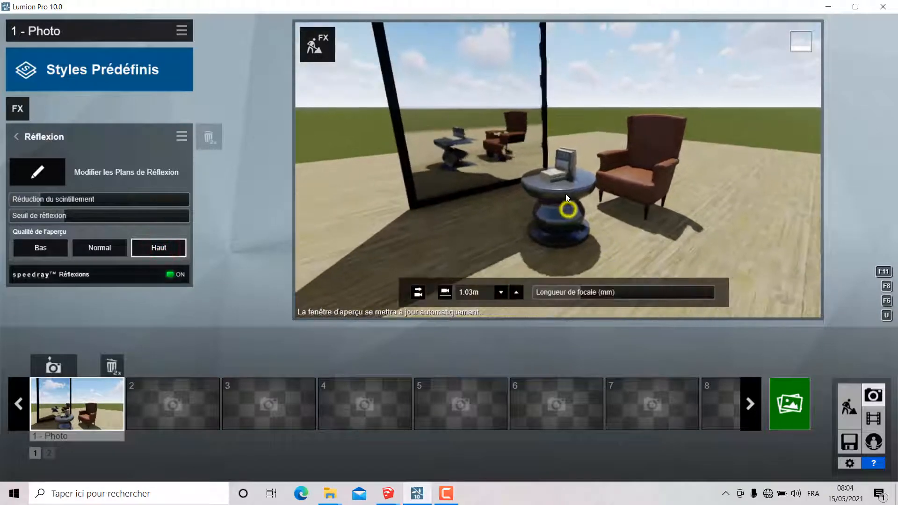
pyautogui.scroll(5, 567, 198)
pyautogui.scroll(-5, 566, 195)
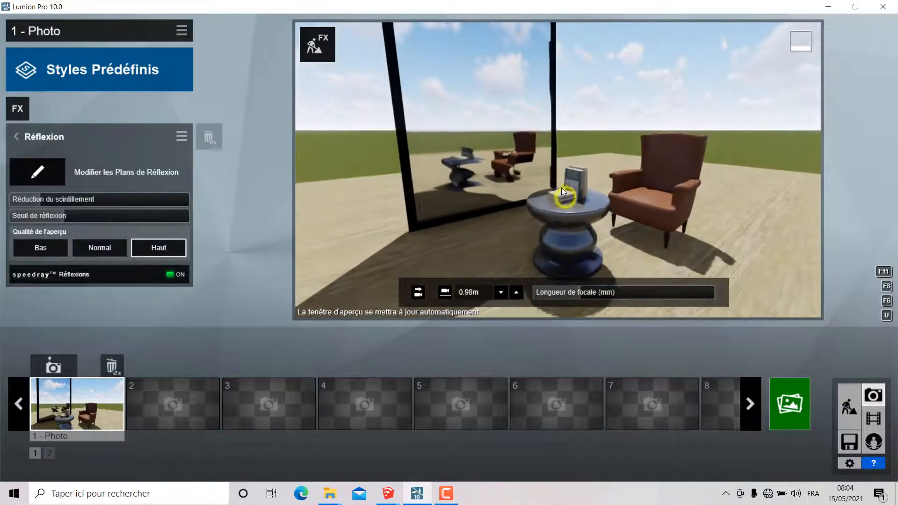
pyautogui.moveTo(563, 183); pyautogui.dragTo(559, 189, button='right')
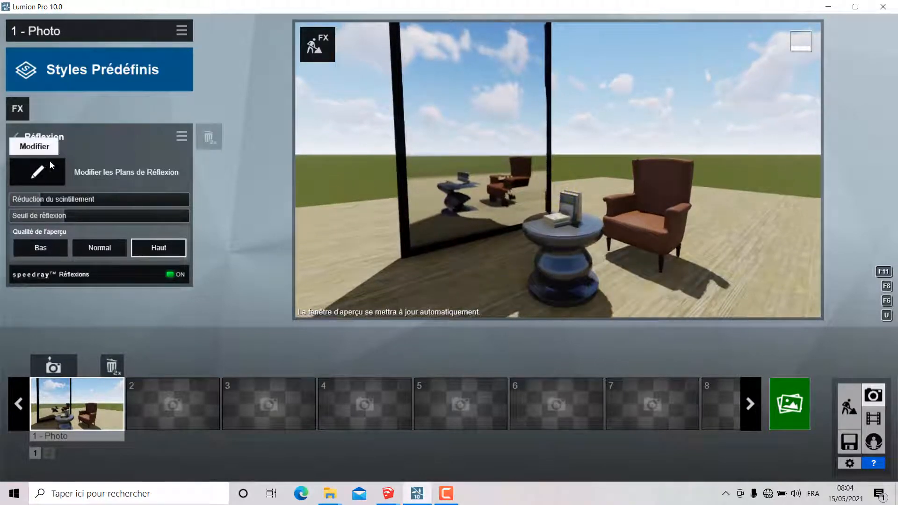
# - Add a reflection plane on the mirror surface in the Réflexion effect and return to the photo
pyautogui.click(36, 177)
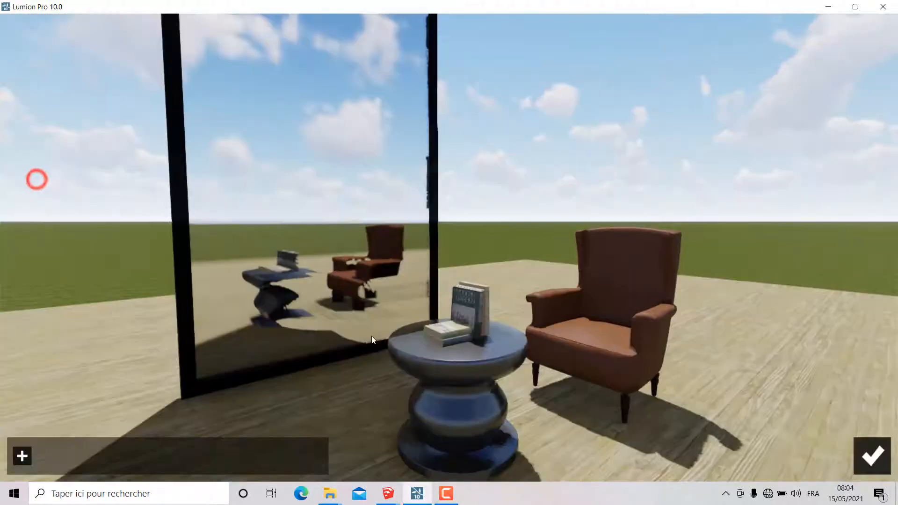
pyautogui.click(21, 456)
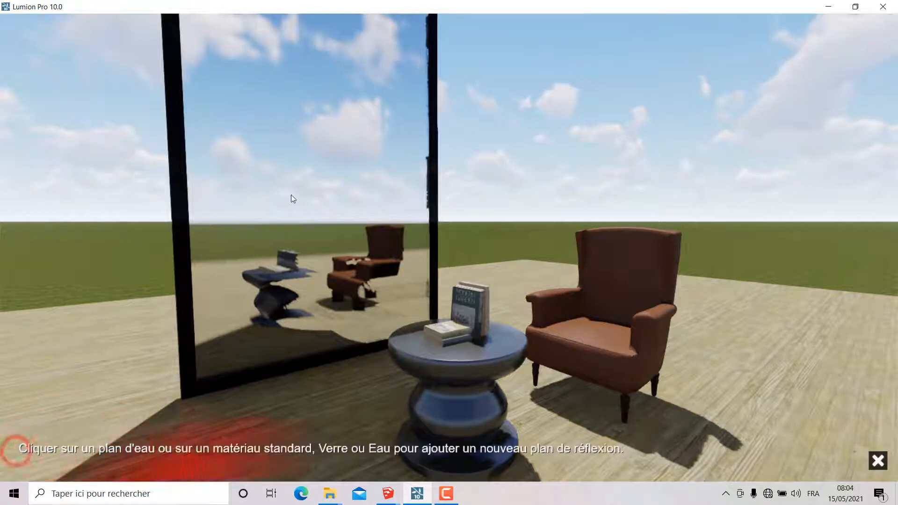
pyautogui.click(272, 263)
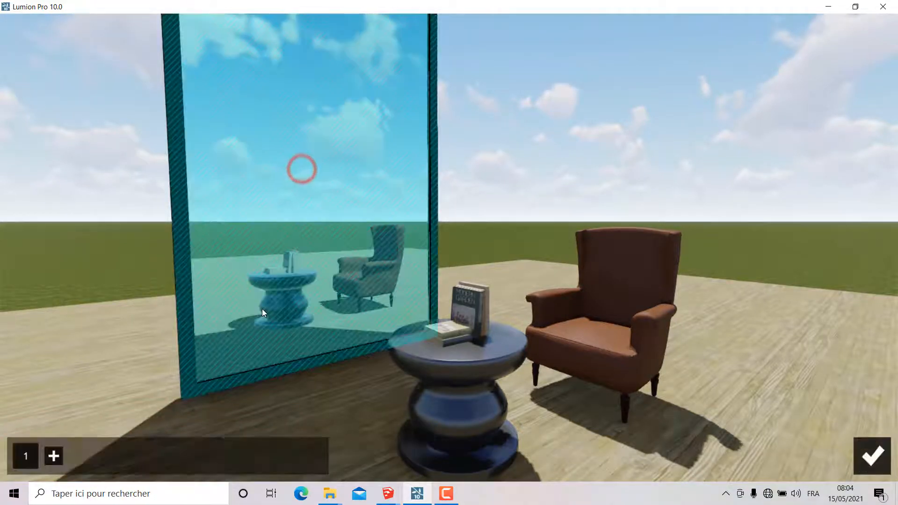
pyautogui.click(873, 455)
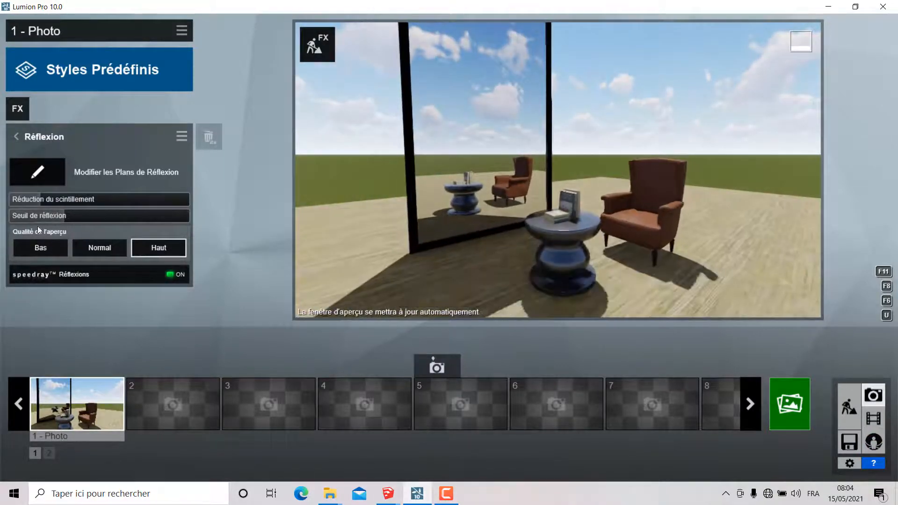
# - Test the Réflexion effect's Réduction du scintillement at 0.1 and raise it nearly to its maximum
pyautogui.moveTo(46, 201); pyautogui.dragTo(19, 217)
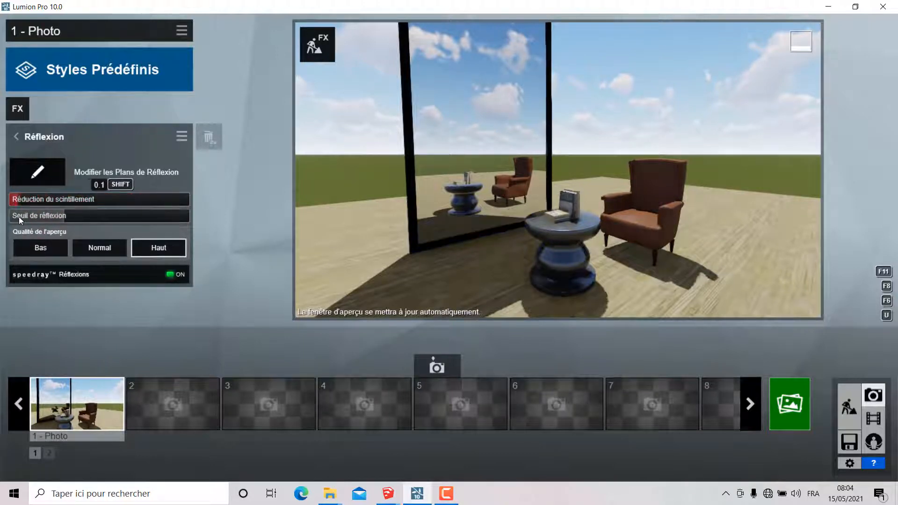
pyautogui.moveTo(494, 257); pyautogui.dragTo(501, 248, button='right')
pyautogui.scroll(5, 500, 249)
pyautogui.scroll(-6, 501, 249)
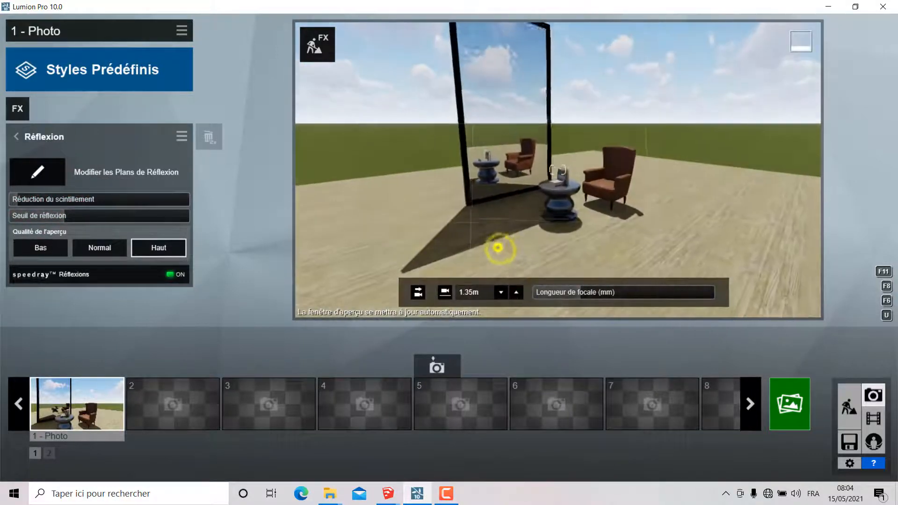
pyautogui.scroll(4, 499, 249)
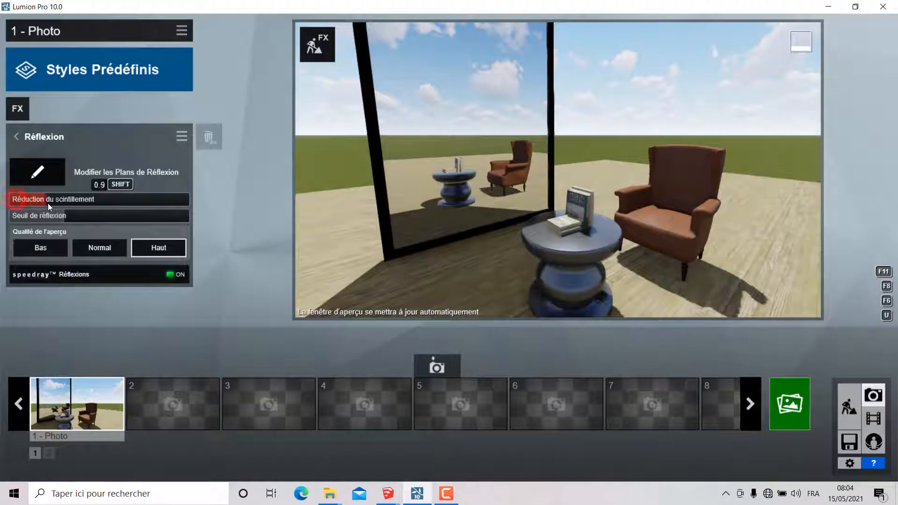
pyautogui.moveTo(112, 208); pyautogui.dragTo(177, 208)
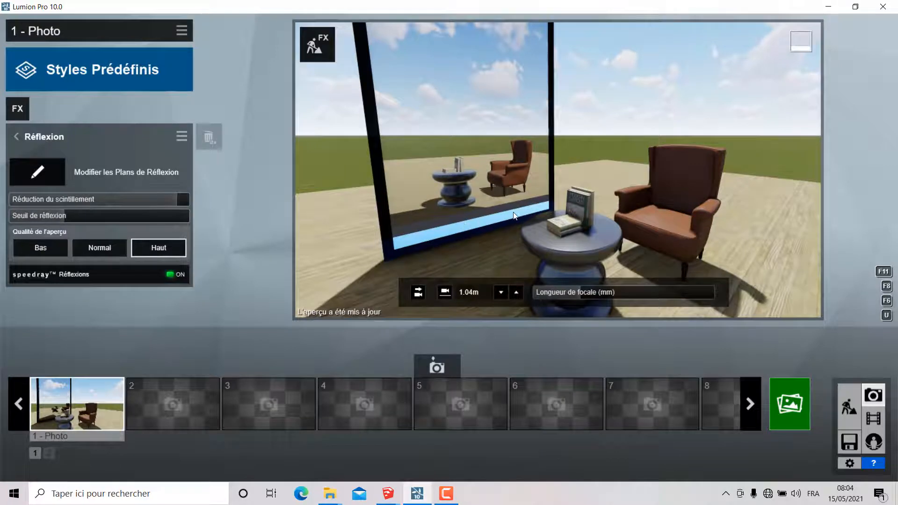
# - Test the Réflexion effect's Réduction du scintillement at 100, lower it to near its minimum, and raise Seuil de réflexion past its midpoint
pyautogui.scroll(-5, 503, 232)
pyautogui.moveTo(503, 231); pyautogui.dragTo(489, 210, button='right')
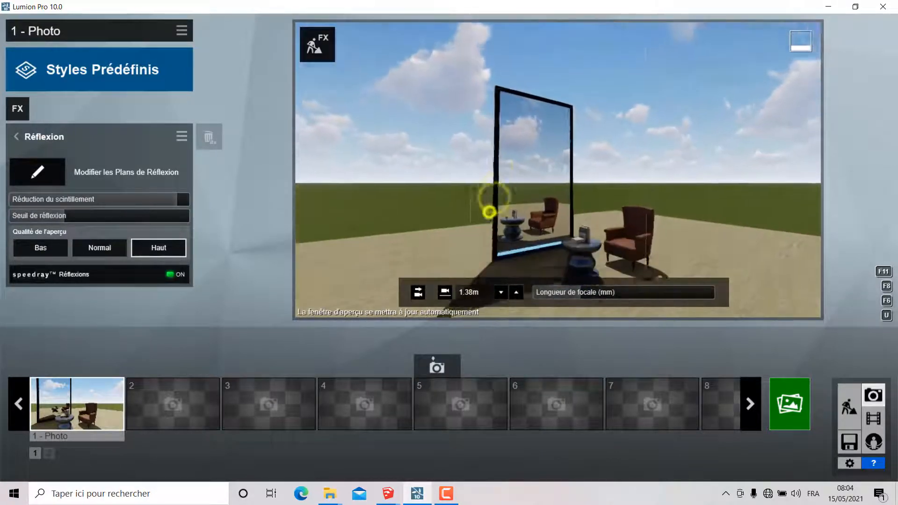
pyautogui.scroll(4, 516, 203)
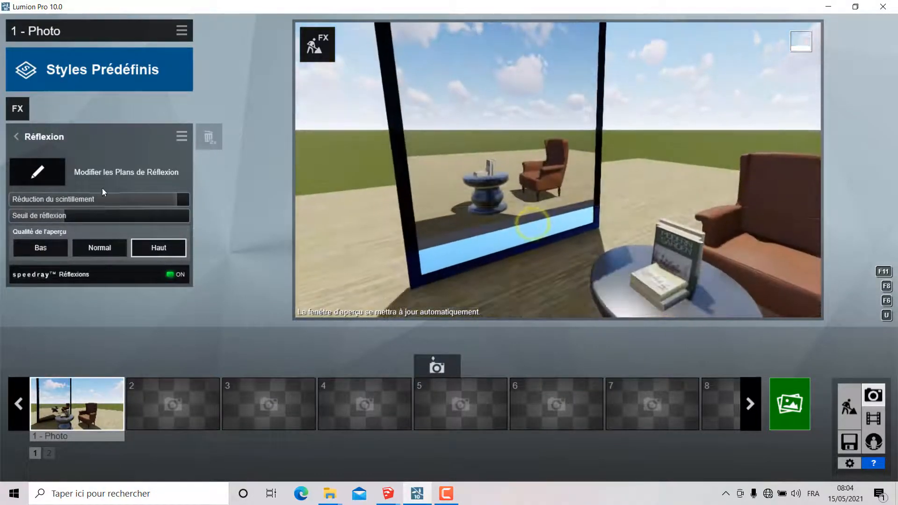
pyautogui.moveTo(98, 198); pyautogui.dragTo(237, 206)
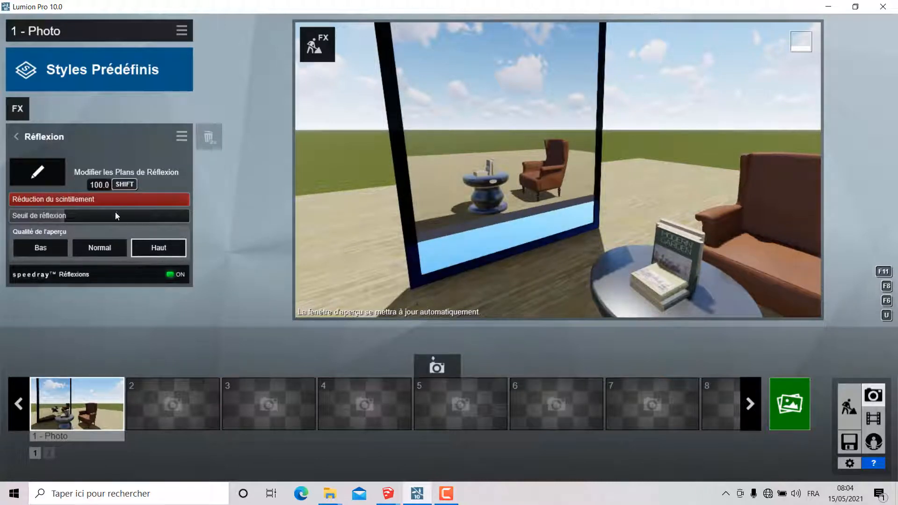
pyautogui.moveTo(115, 213); pyautogui.dragTo(142, 222)
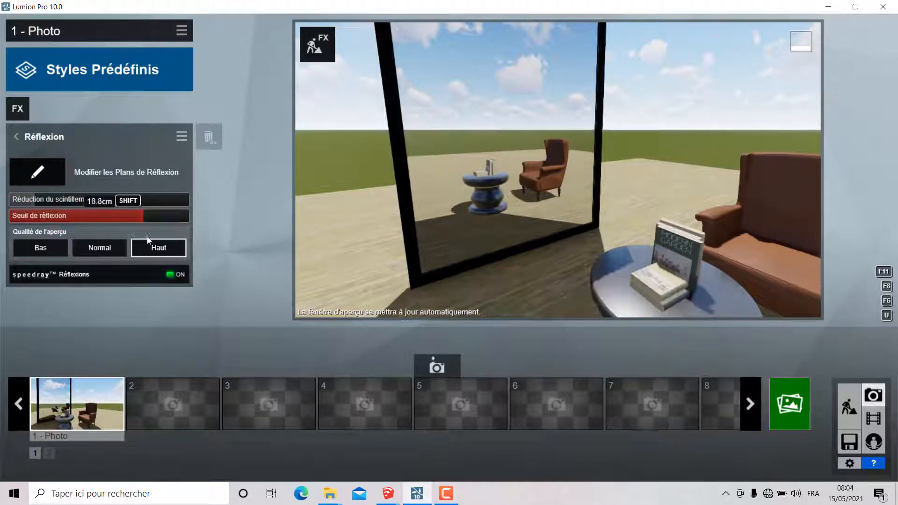
pyautogui.moveTo(198, 237); pyautogui.dragTo(147, 219)
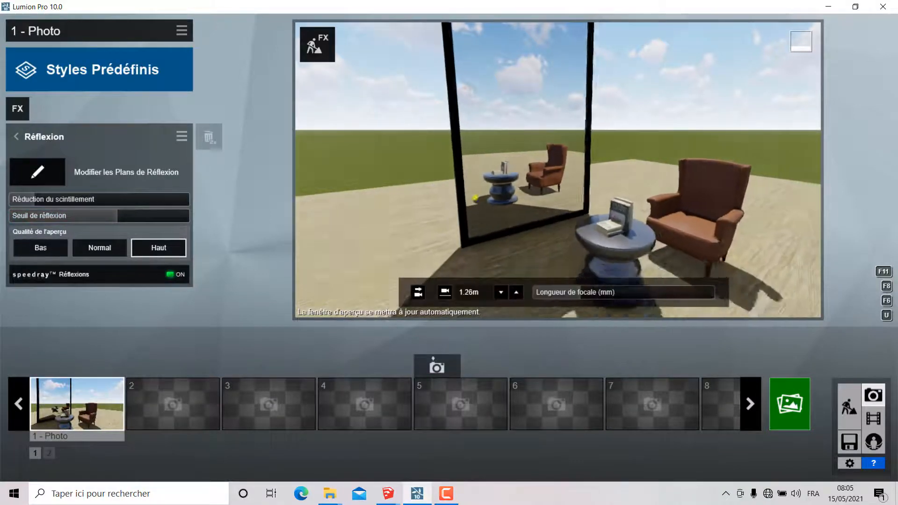
# - Reframe photo 1 closer on the mirror, side table and armchair, and store the new camera view in it
pyautogui.scroll(5, 528, 214)
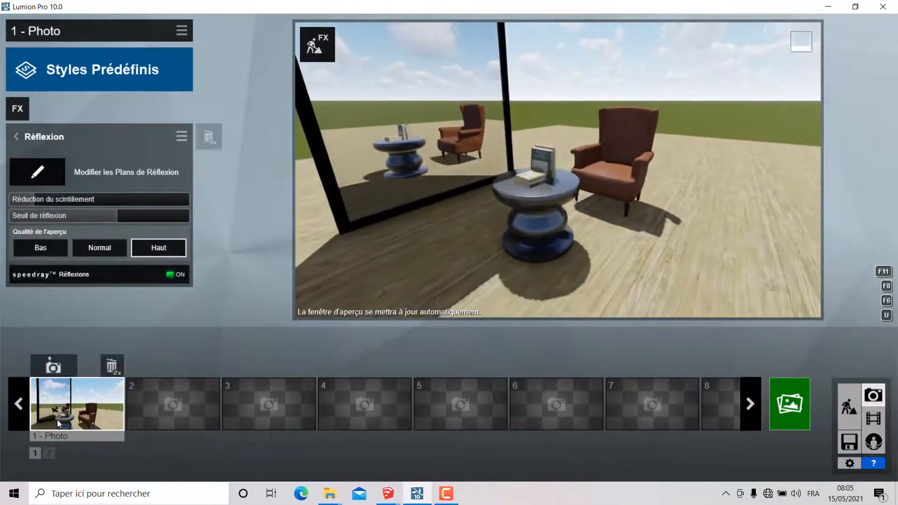
pyautogui.click(58, 416)
pyautogui.scroll(3, 392, 271)
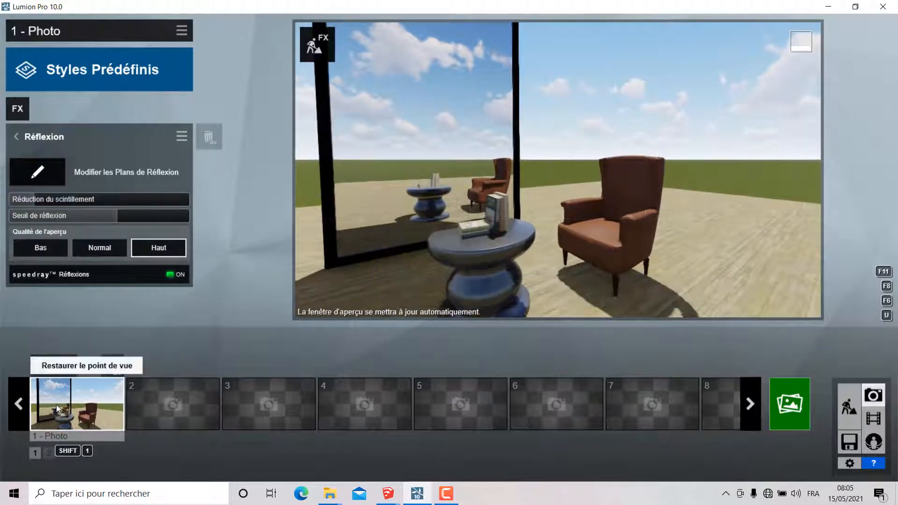
pyautogui.click(53, 367)
pyautogui.moveTo(437, 261); pyautogui.dragTo(439, 270, button='right')
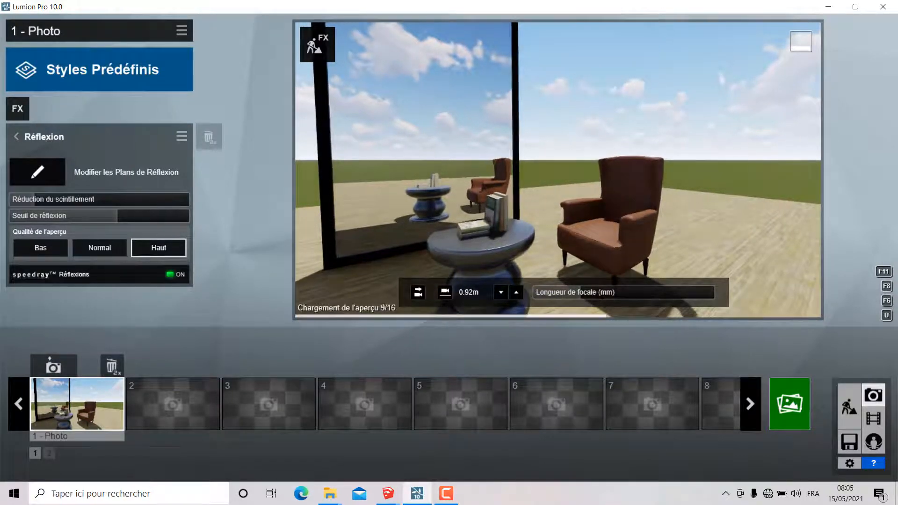
pyautogui.click(53, 367)
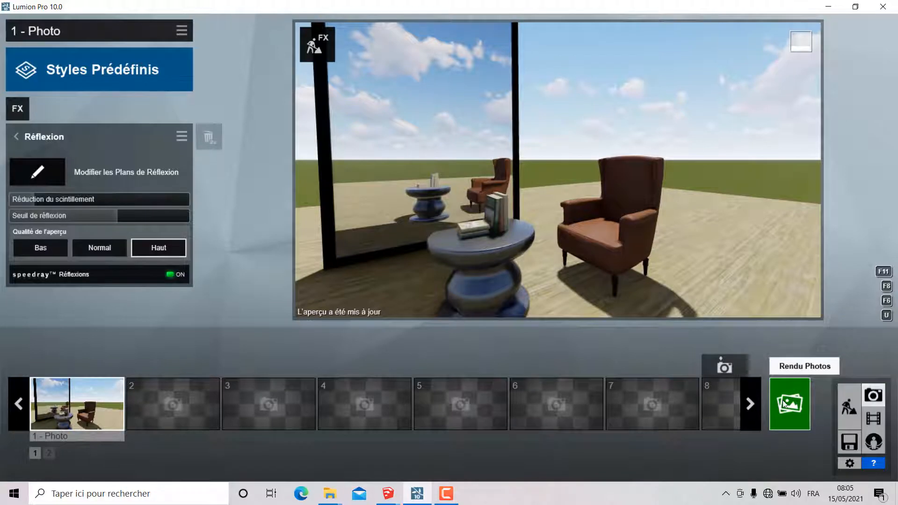
# - Apply the Réaliste predefined style to photo 1 and open the photo render options
pyautogui.click(87, 65)
pyautogui.click(399, 134)
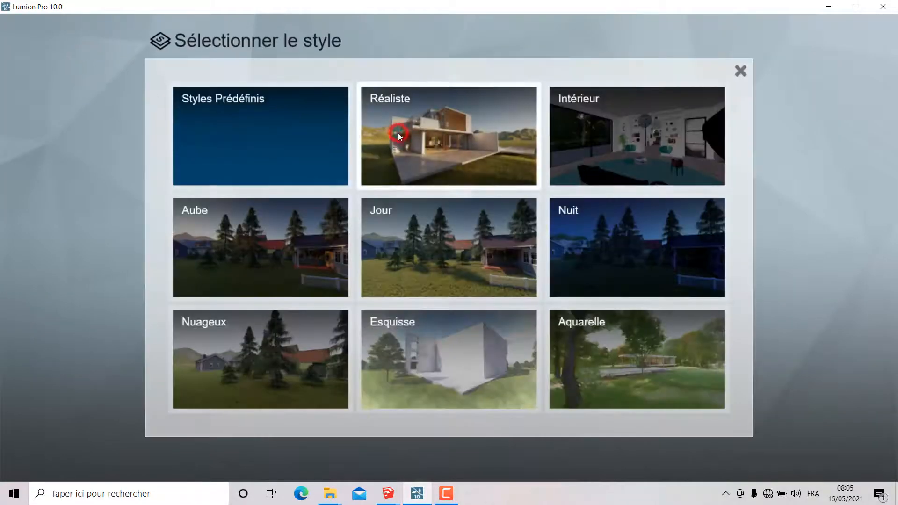
pyautogui.click(781, 411)
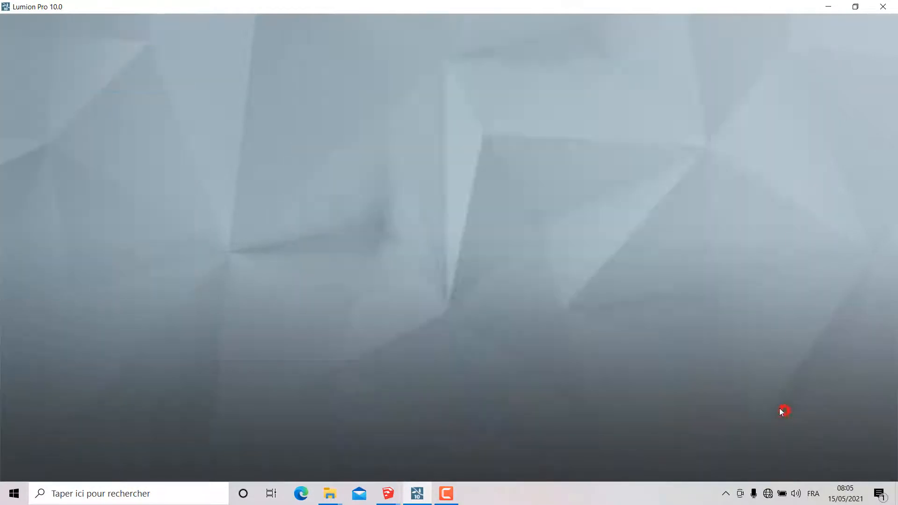
# - Turn off the material layer export and render the current view in SD 1280x720 as a JPG named 1+ in the PART 02 folder
pyautogui.click(245, 400)
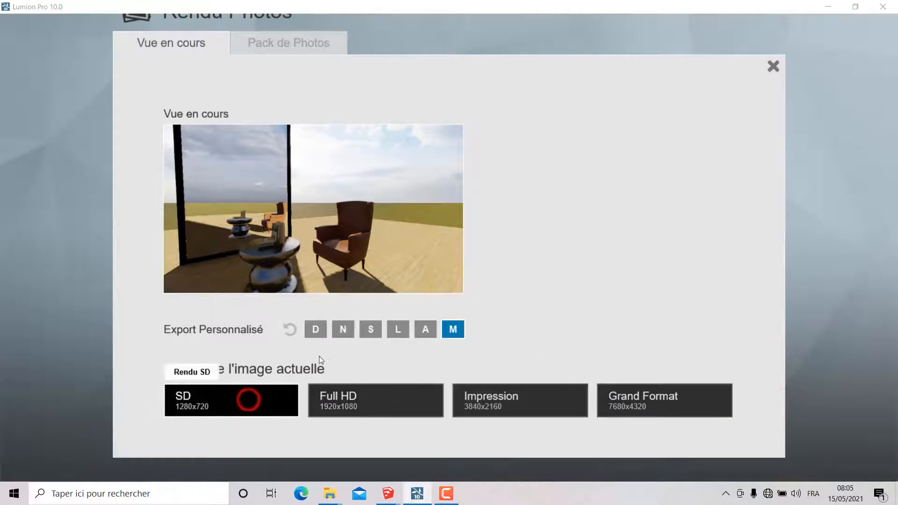
pyautogui.click(409, 276)
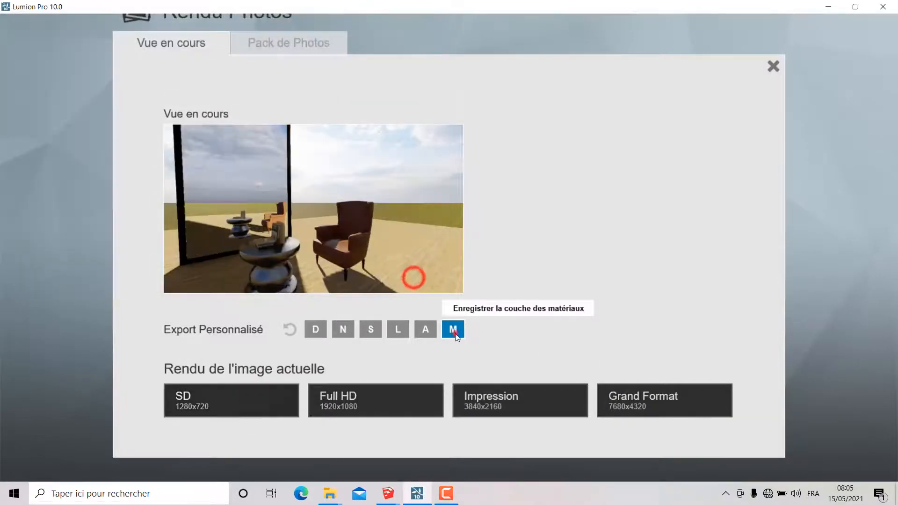
pyautogui.click(454, 329)
pyautogui.click(238, 406)
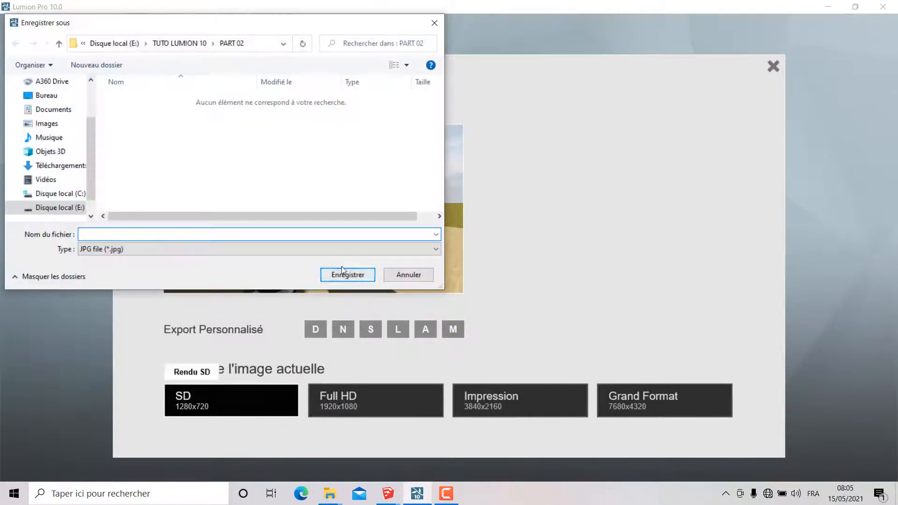
pyautogui.write('01')
pyautogui.press('Return')
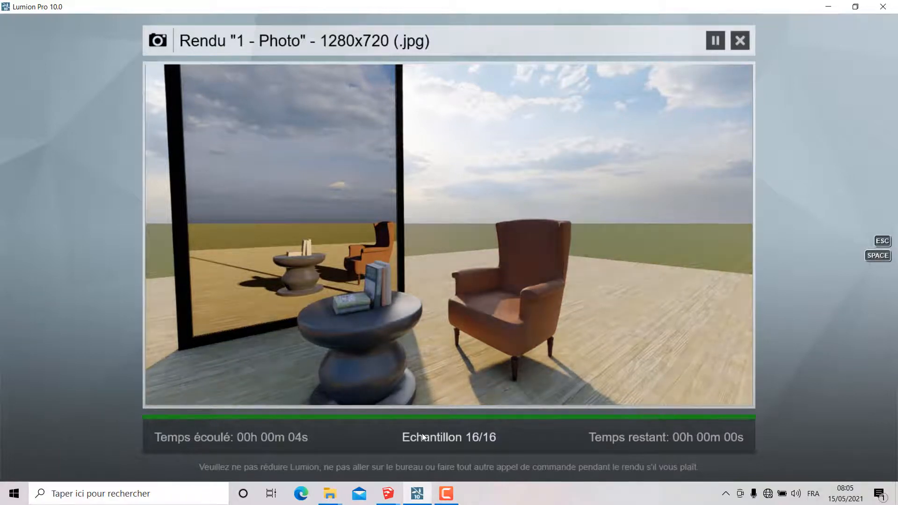
# - Open the render's output folder PART 02 and view the image 1+
pyautogui.click(496, 393)
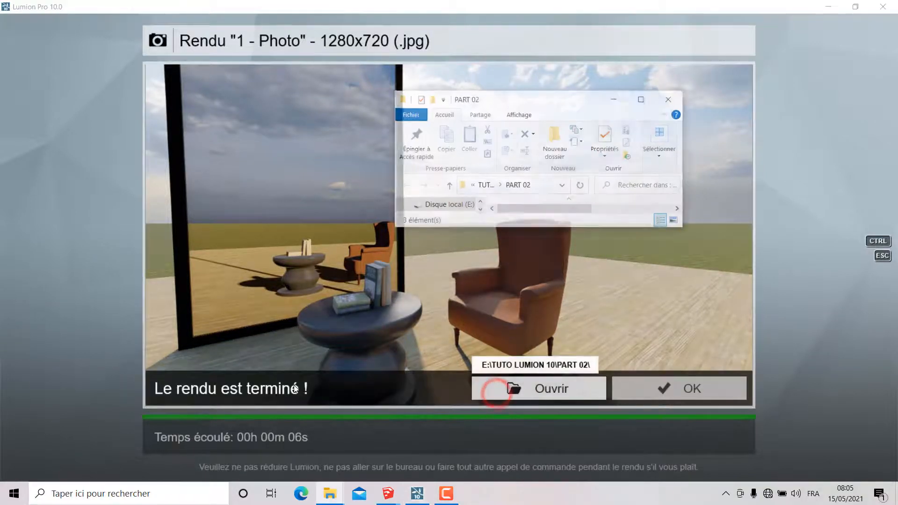
pyautogui.click(643, 99)
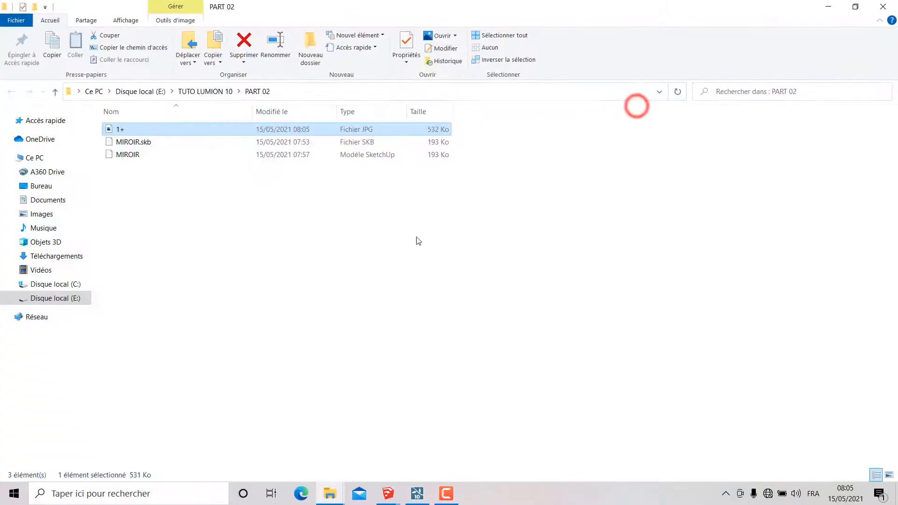
pyautogui.doubleClick(128, 130)
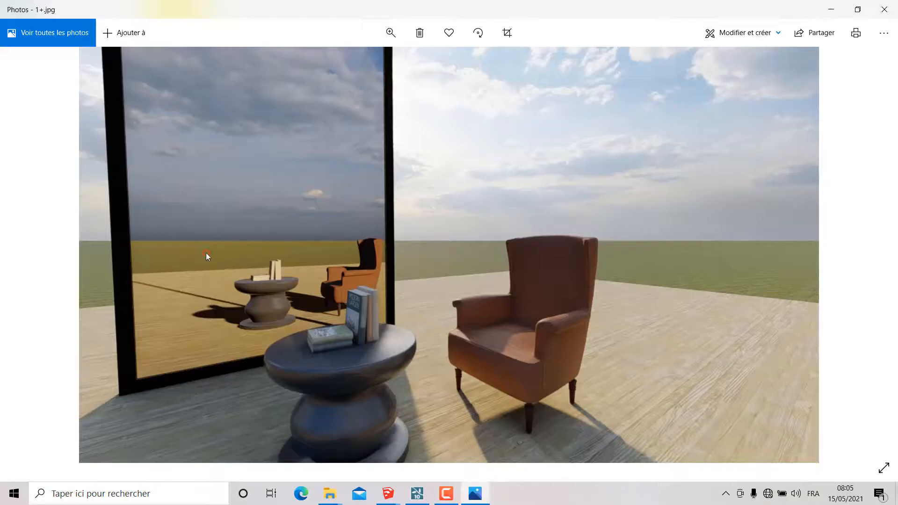
# - Examine the mirror's reflection of the table and armchair up close in the rendered image, and close the image
pyautogui.doubleClick(206, 255)
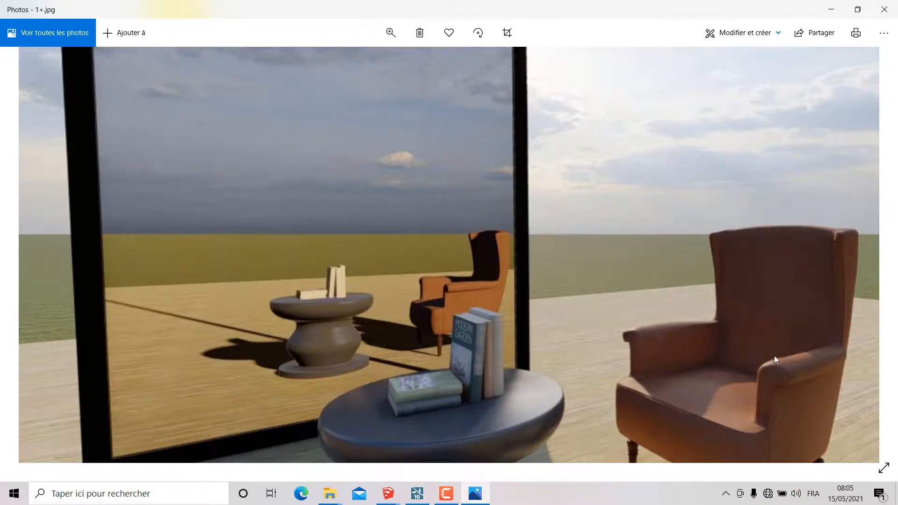
pyautogui.moveTo(620, 363); pyautogui.dragTo(561, 245)
pyautogui.click(576, 263)
pyautogui.moveTo(239, 161); pyautogui.dragTo(315, 243)
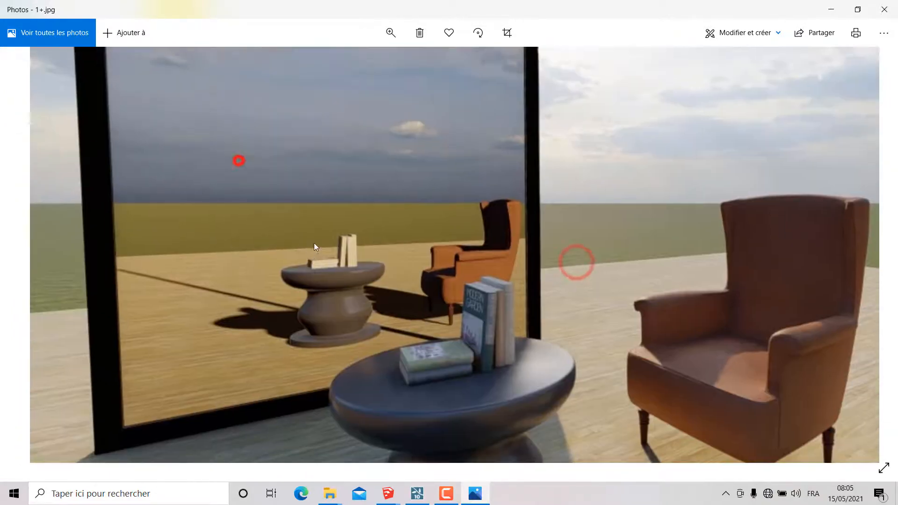
pyautogui.doubleClick(299, 234)
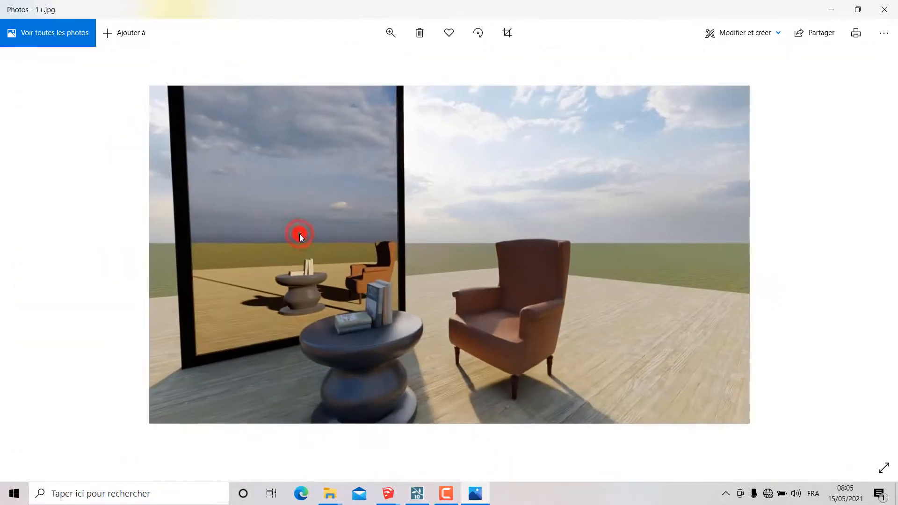
pyautogui.doubleClick(299, 234)
pyautogui.doubleClick(299, 234)
pyautogui.click(884, 3)
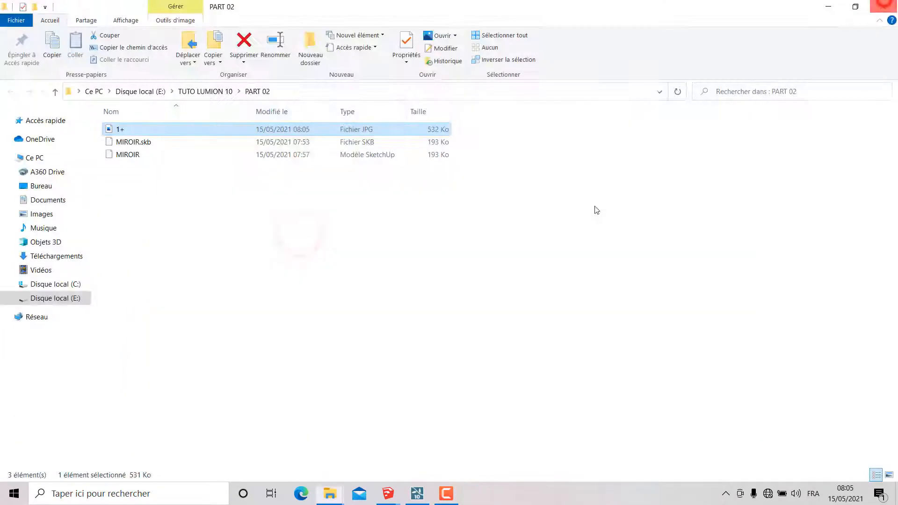
pyautogui.click(446, 493)
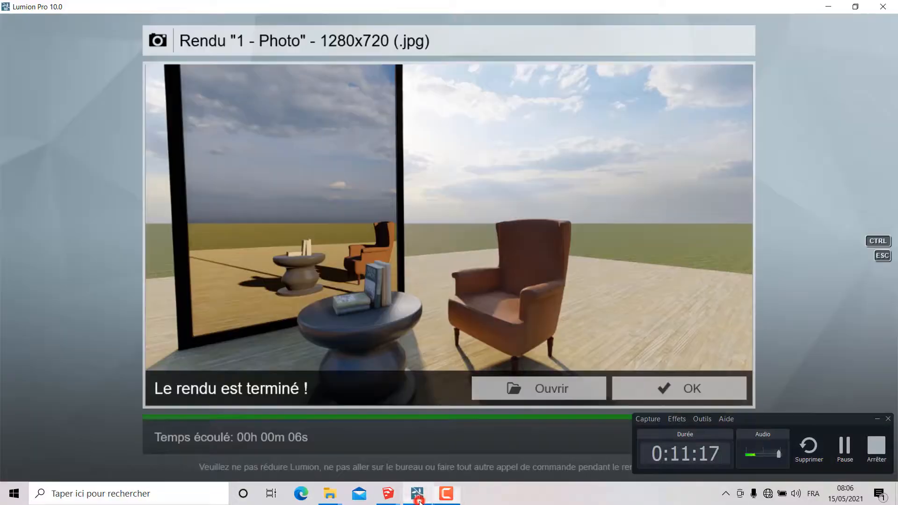
pyautogui.click(416, 494)
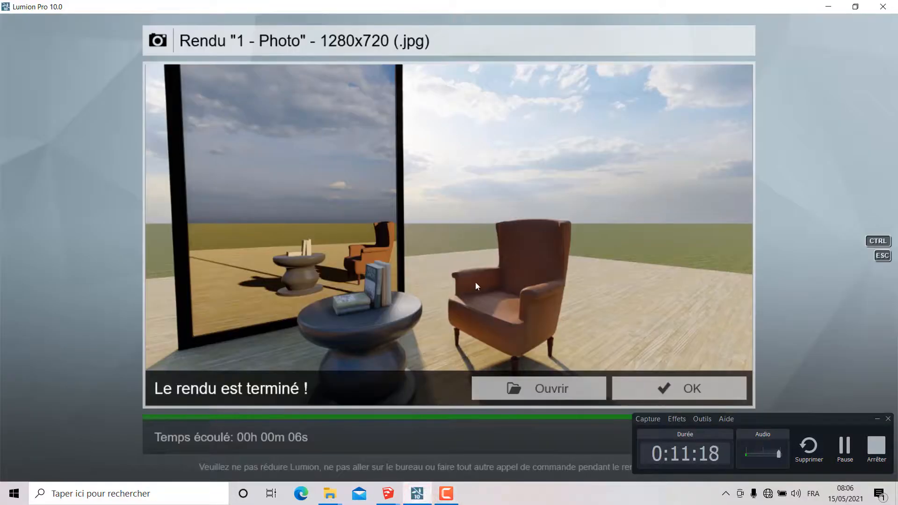